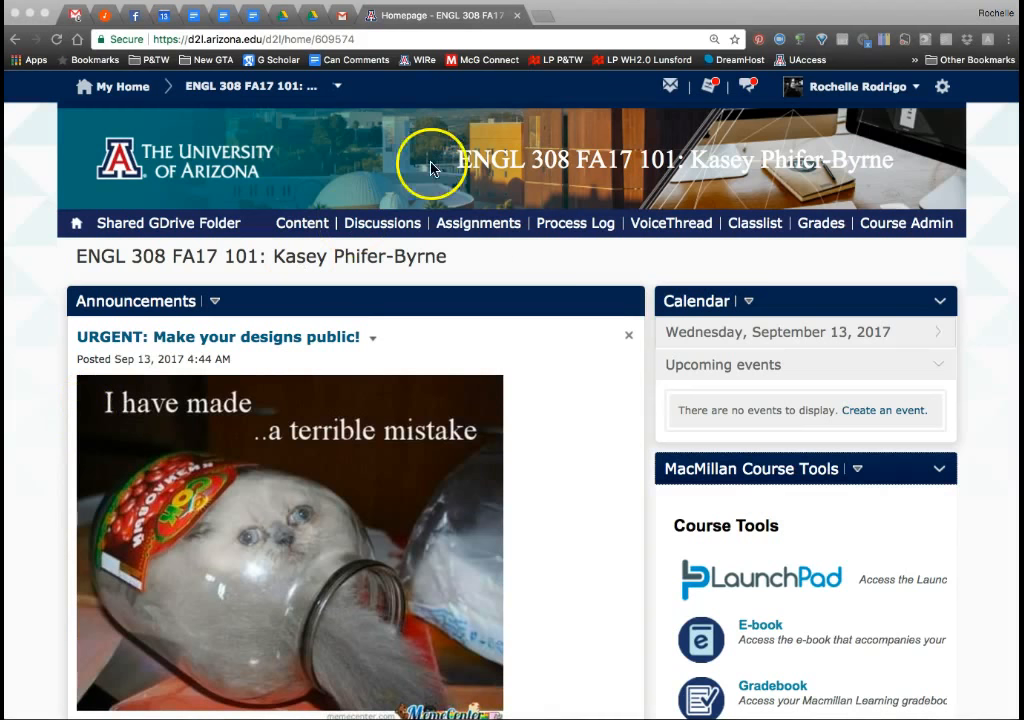
- Review the course's Content, Discussions, Assignments and Process Log pages and its list of grade items
{"action": "left_click", "coordinate": [312, 224]}
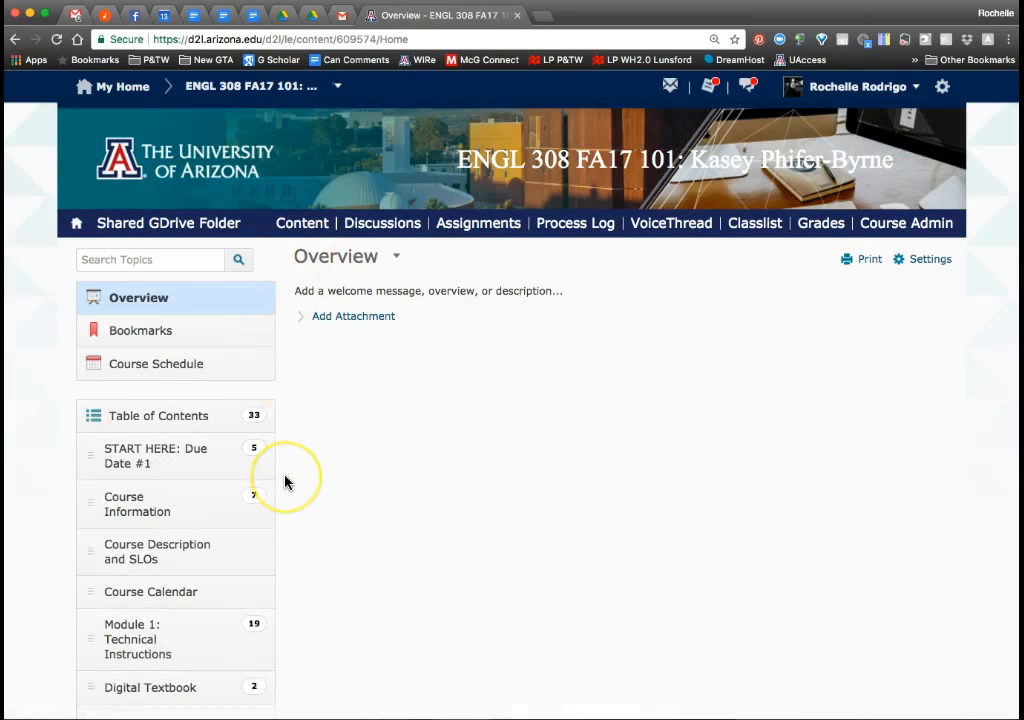
{"action": "scroll", "coordinate": [285, 482], "scroll_direction": "down", "scroll_amount": 1}
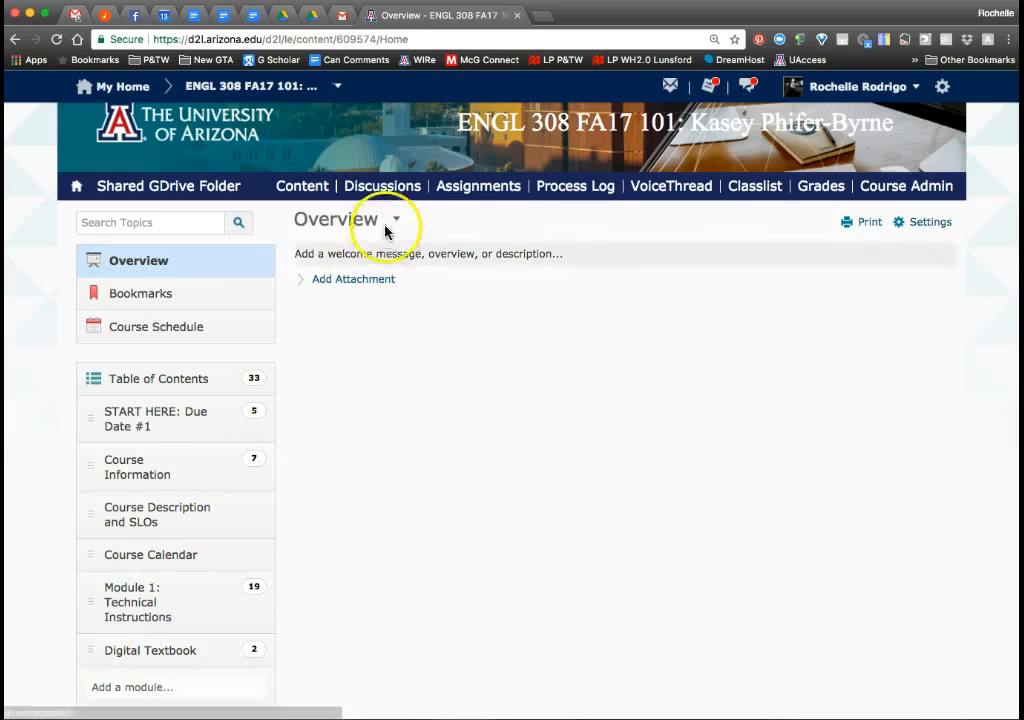
{"action": "left_click", "coordinate": [399, 190]}
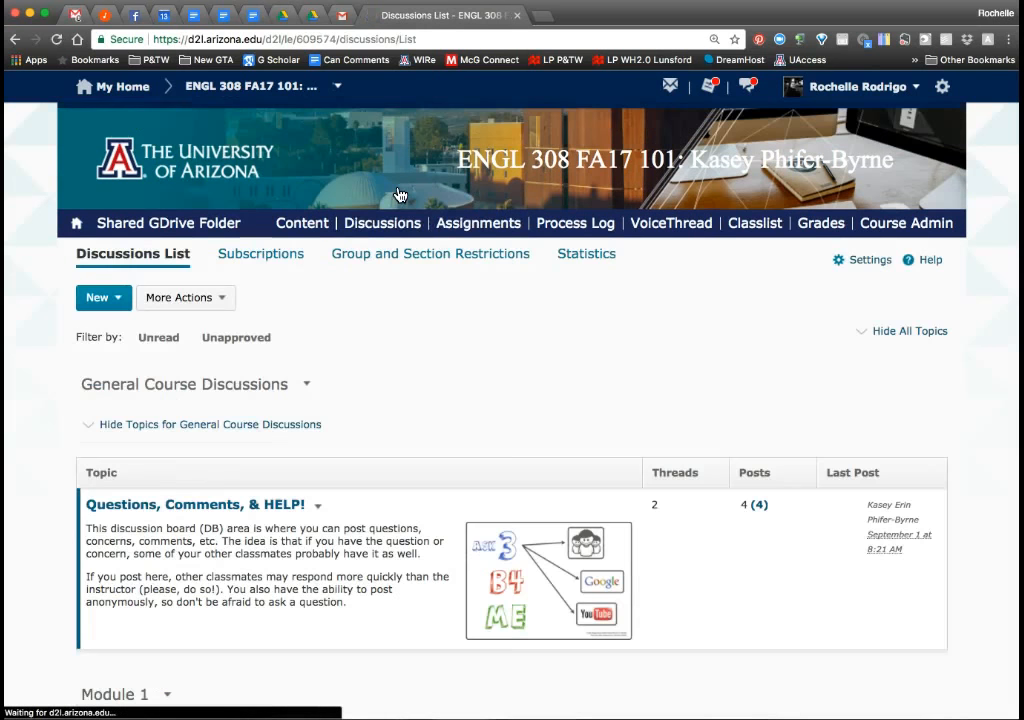
{"action": "scroll", "coordinate": [41, 480], "scroll_direction": "down", "scroll_amount": 3}
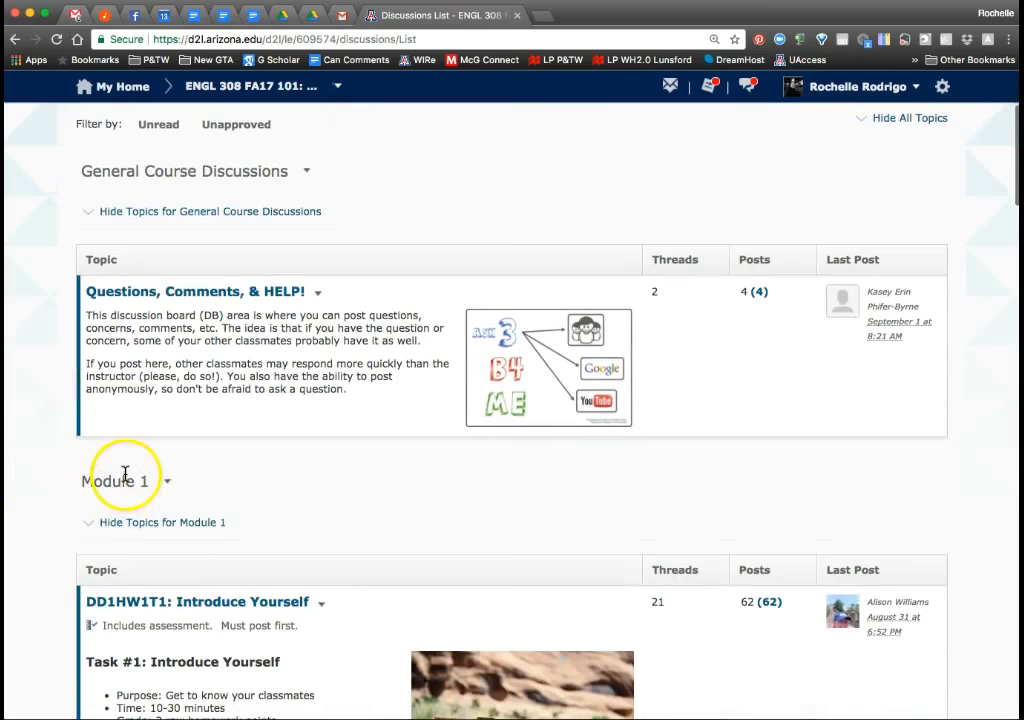
{"action": "left_click", "coordinate": [137, 521]}
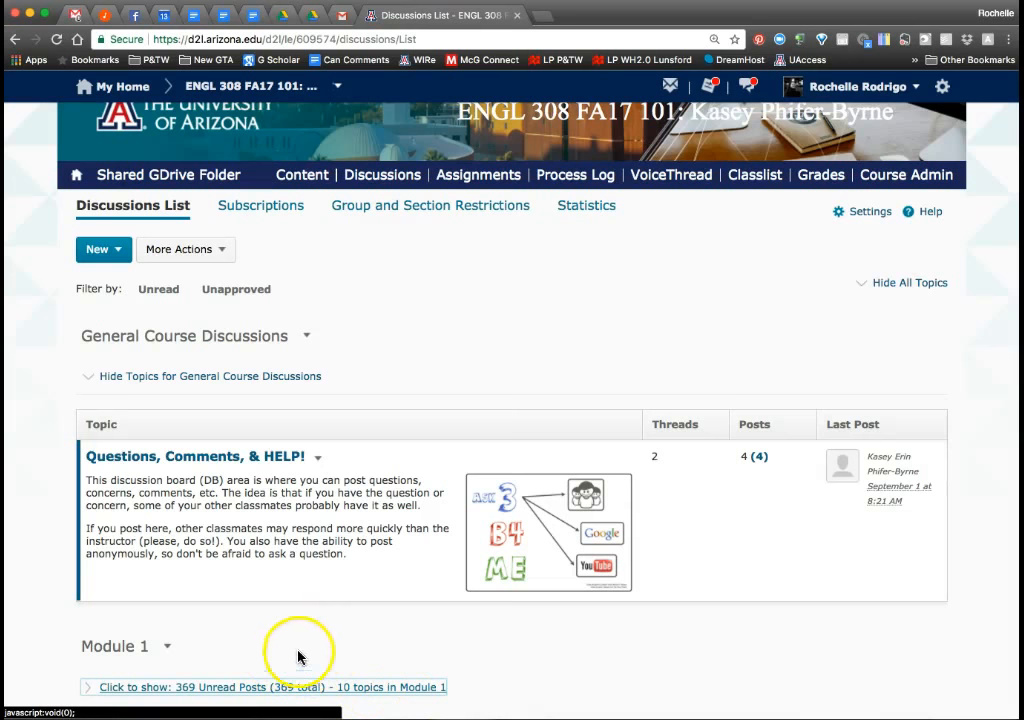
{"action": "left_click", "coordinate": [485, 183]}
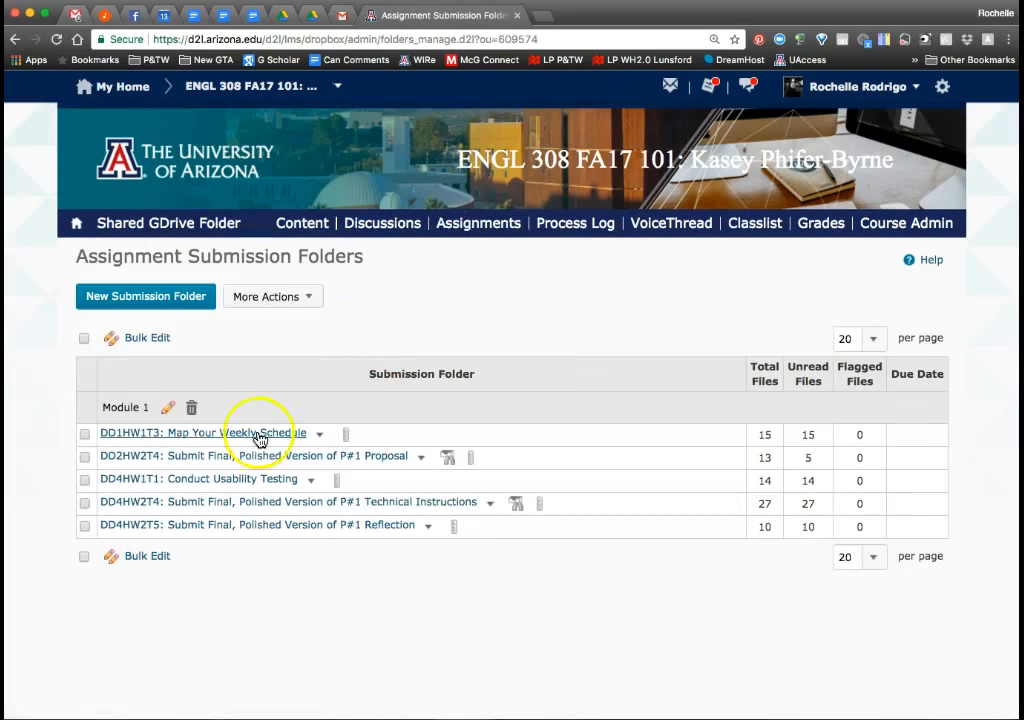
{"action": "left_click", "coordinate": [581, 228]}
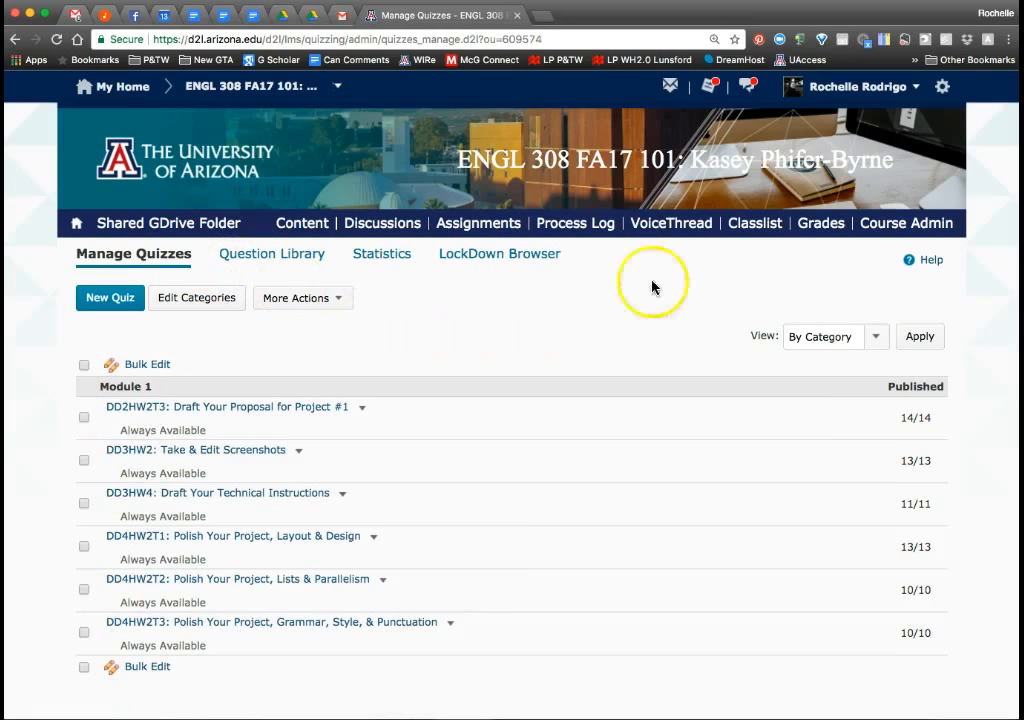
{"action": "left_click", "coordinate": [829, 226]}
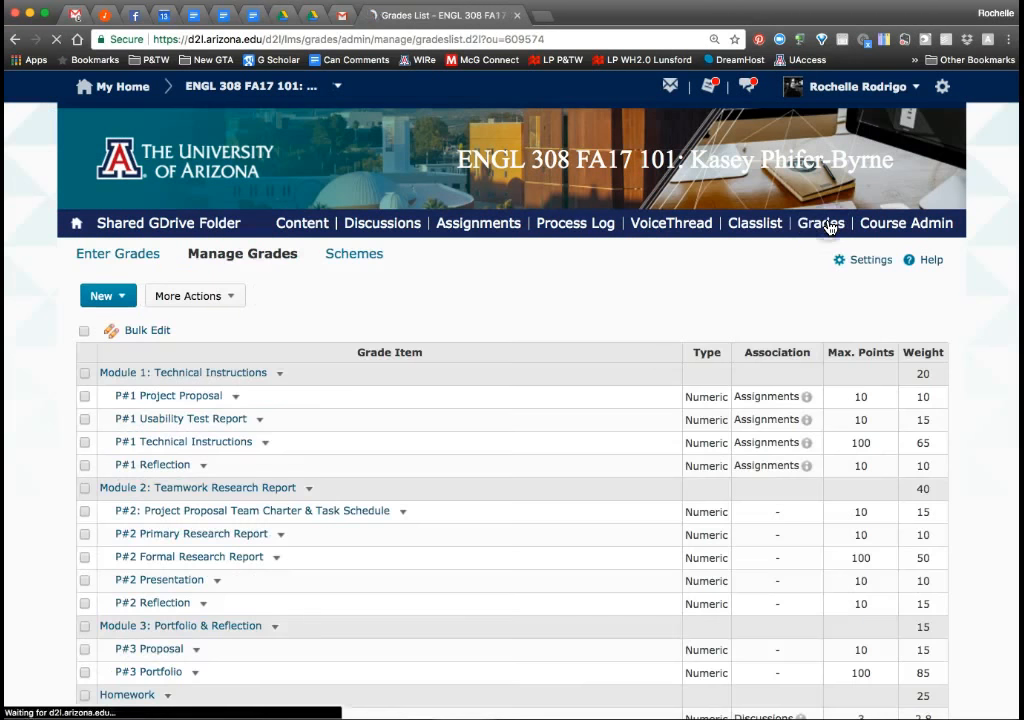
{"action": "scroll", "coordinate": [394, 548], "scroll_direction": "down", "scroll_amount": 5}
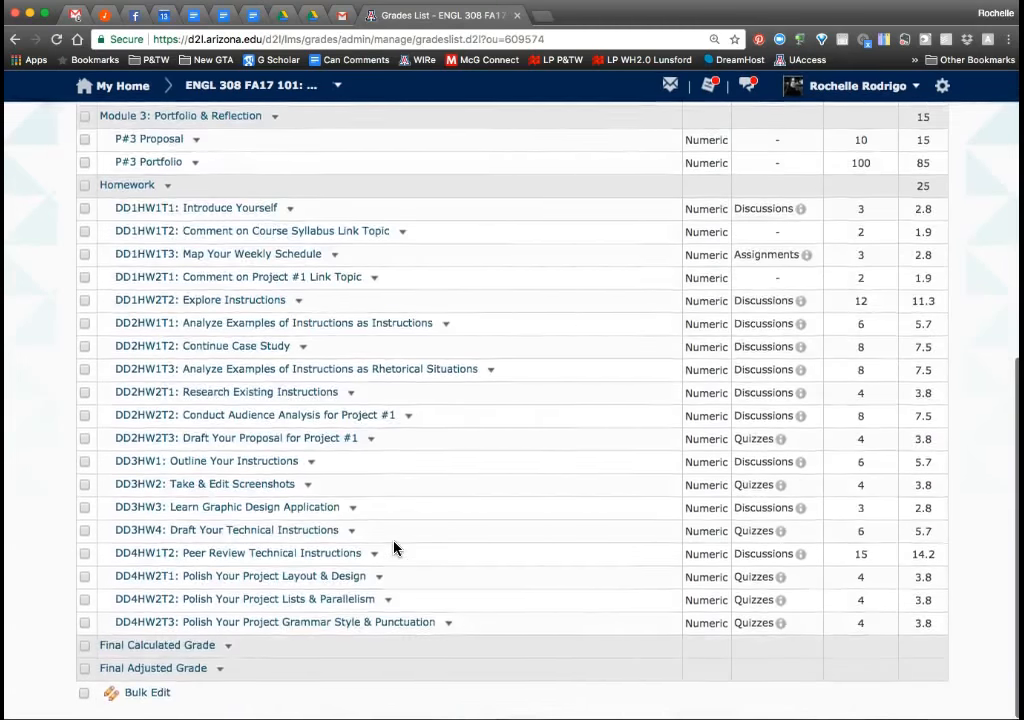
{"action": "scroll", "coordinate": [394, 548], "scroll_direction": "up", "scroll_amount": 5}
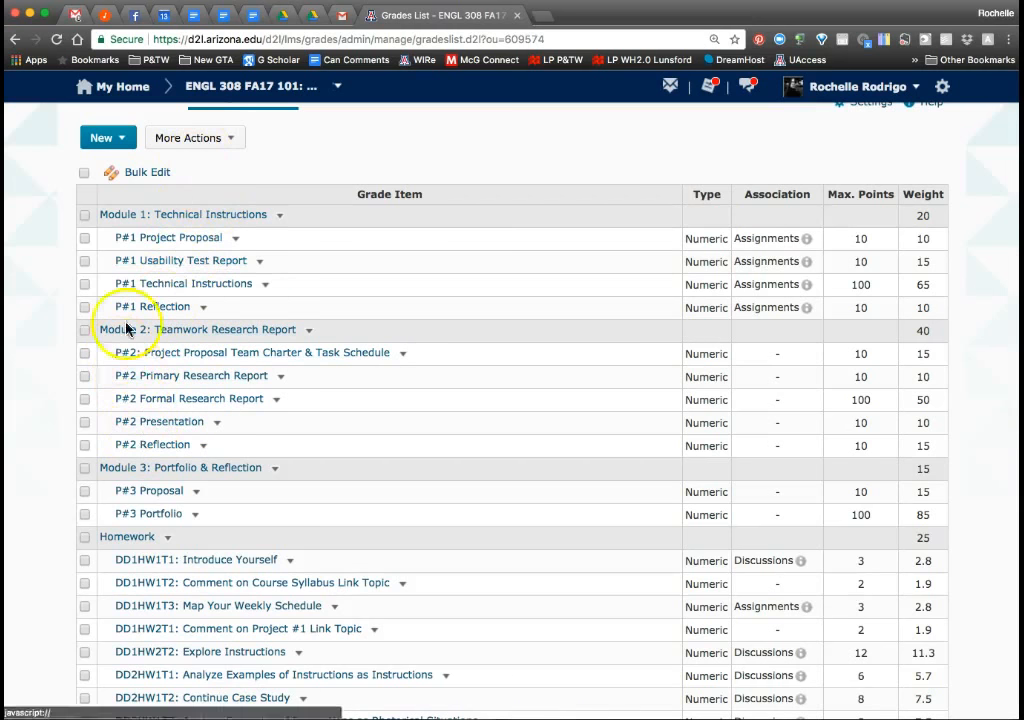
- Delete the "Module 2: Teamwork Research Report" grade category together with its five P#2 grade items
{"action": "left_click", "coordinate": [190, 140]}
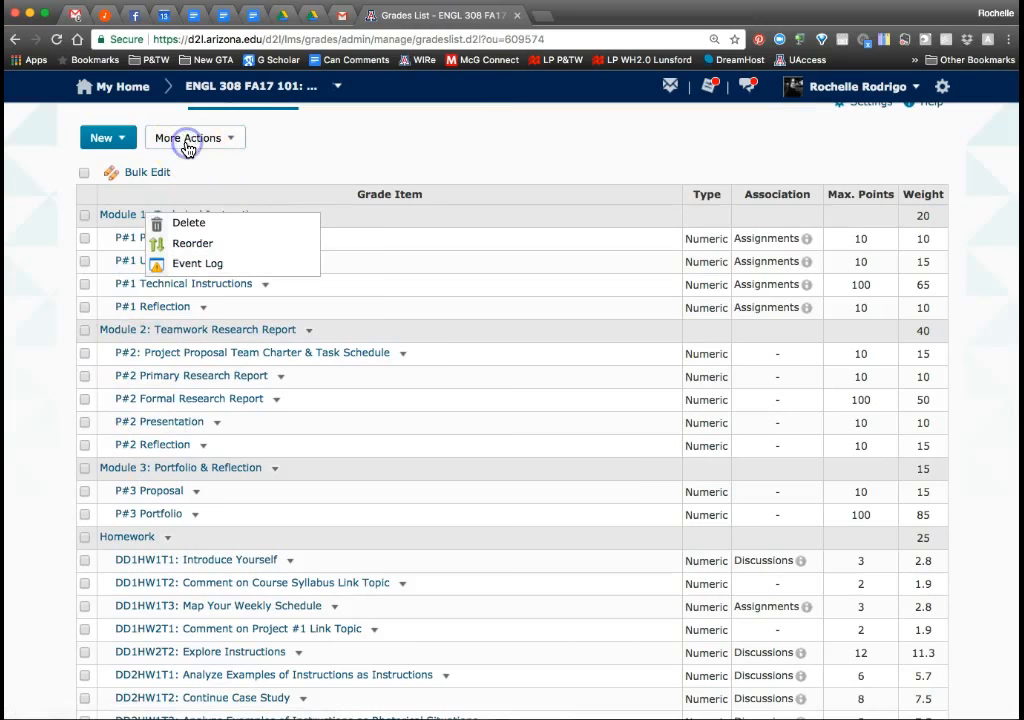
{"action": "left_click", "coordinate": [187, 229]}
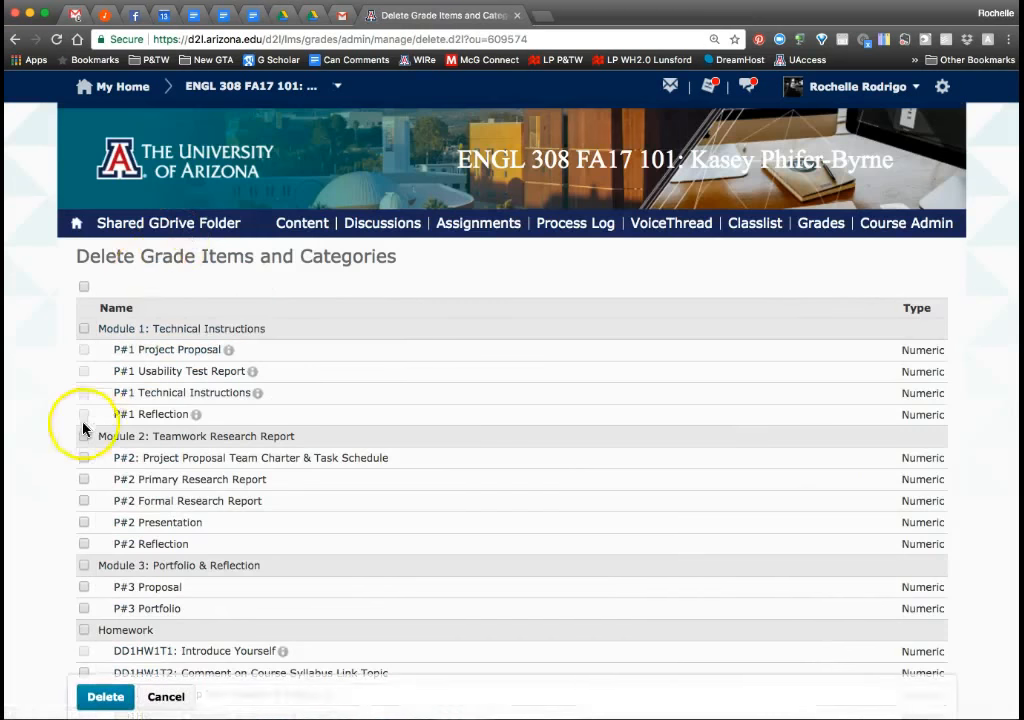
{"action": "left_click", "coordinate": [84, 437]}
{"action": "left_click", "coordinate": [84, 458]}
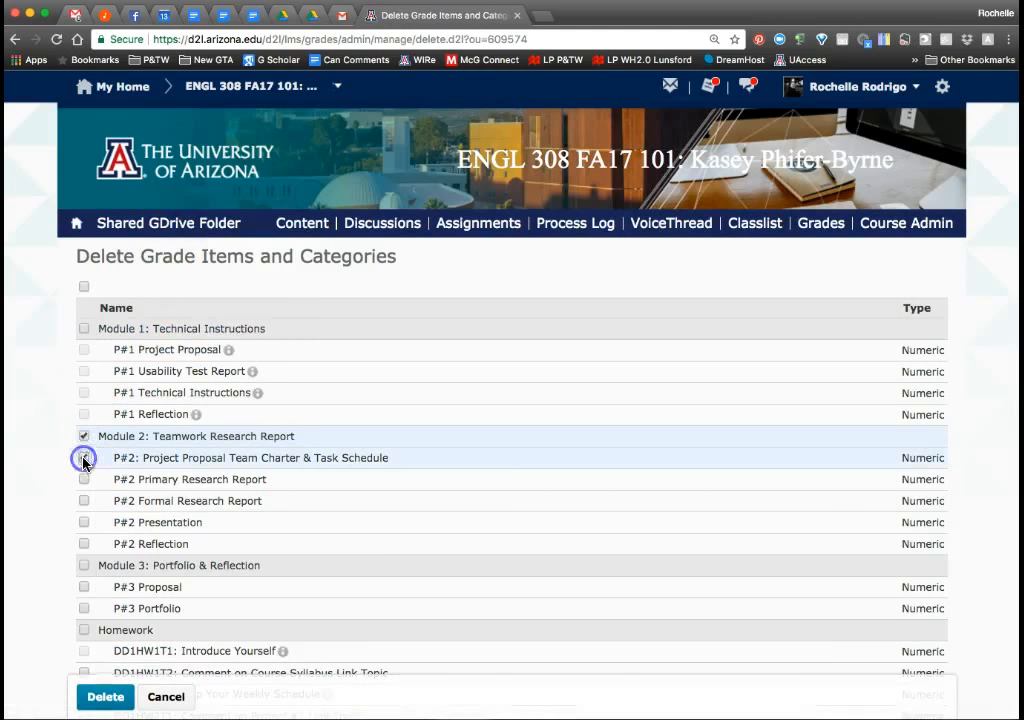
{"action": "left_click", "coordinate": [84, 479]}
{"action": "left_click", "coordinate": [84, 501]}
{"action": "left_click", "coordinate": [83, 523]}
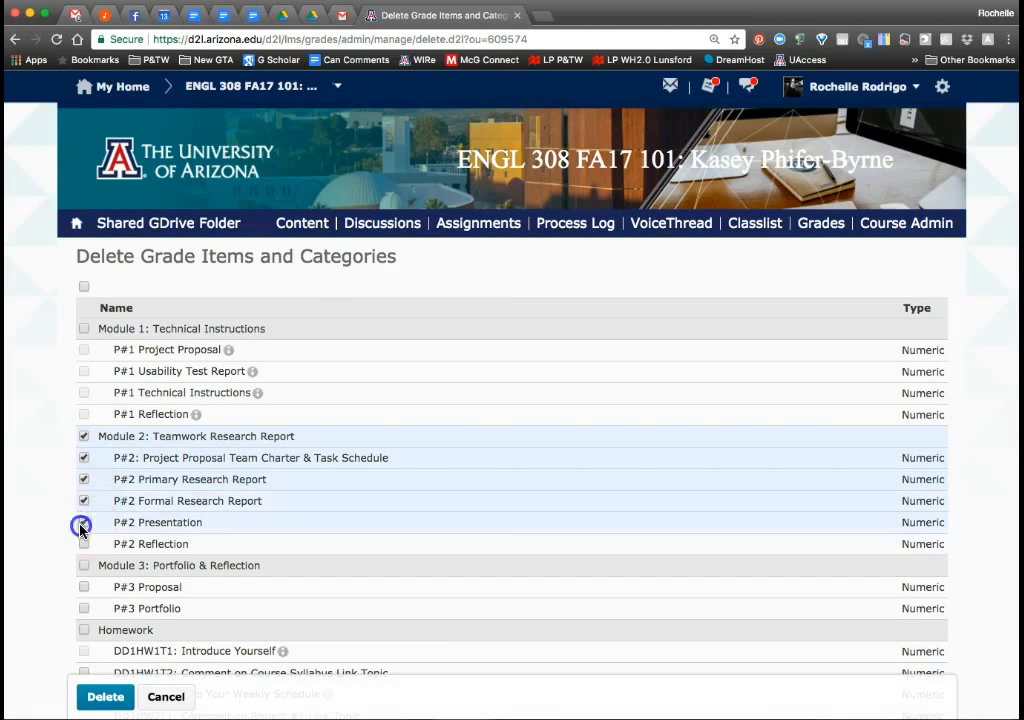
{"action": "left_click", "coordinate": [83, 545]}
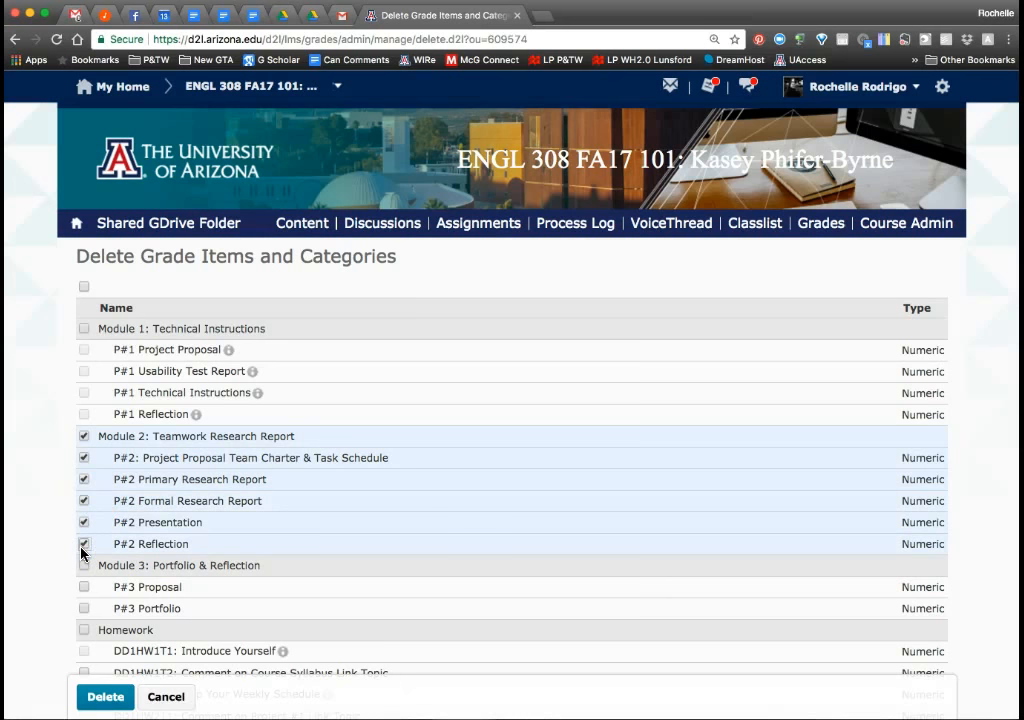
{"action": "left_click", "coordinate": [104, 700]}
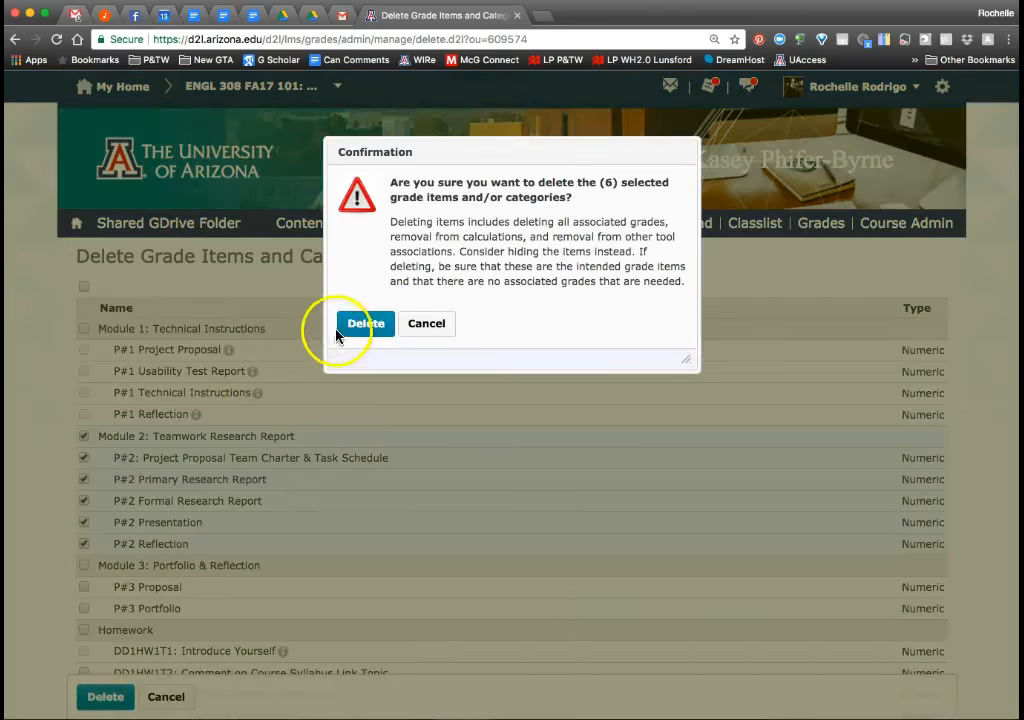
{"action": "left_click", "coordinate": [340, 330]}
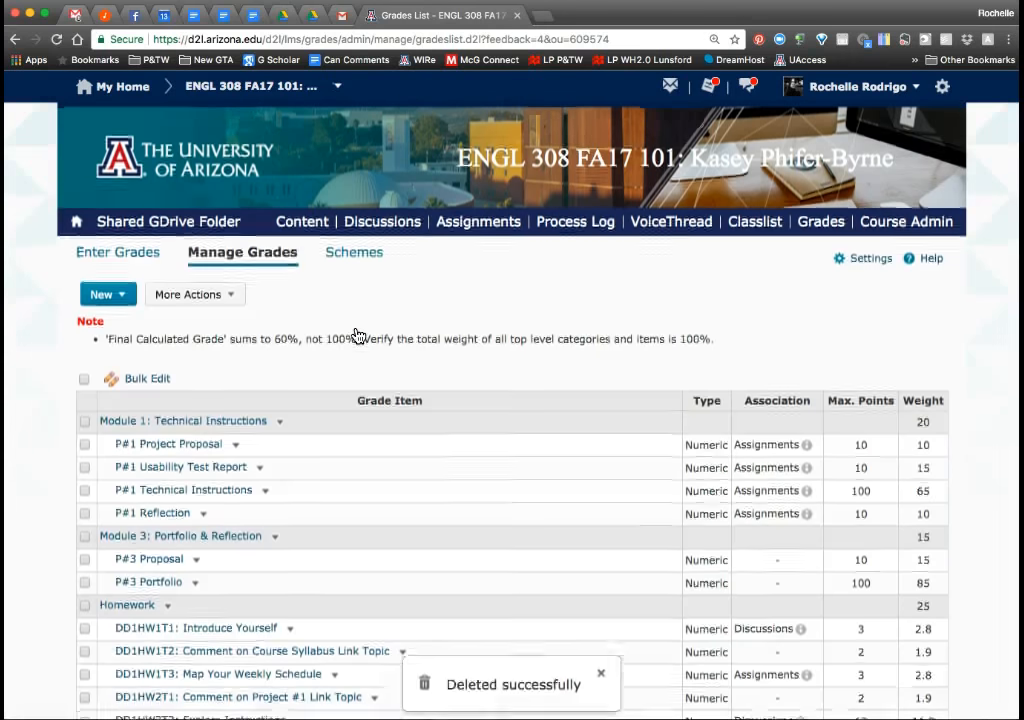
{"action": "scroll", "coordinate": [357, 336], "scroll_direction": "down", "scroll_amount": 5}
{"action": "scroll", "coordinate": [357, 336], "scroll_direction": "up", "scroll_amount": 5}
- Review the course's list of rubrics from the course administration tools
{"action": "left_click", "coordinate": [935, 227]}
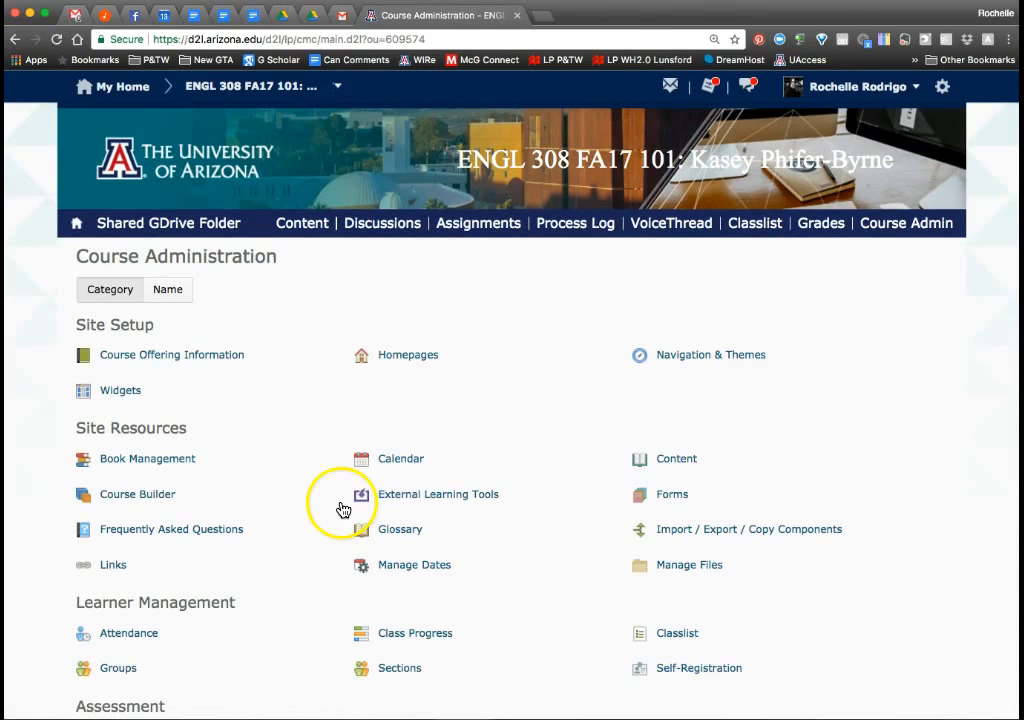
{"action": "scroll", "coordinate": [267, 551], "scroll_direction": "down", "scroll_amount": 3}
{"action": "left_click", "coordinate": [119, 510]}
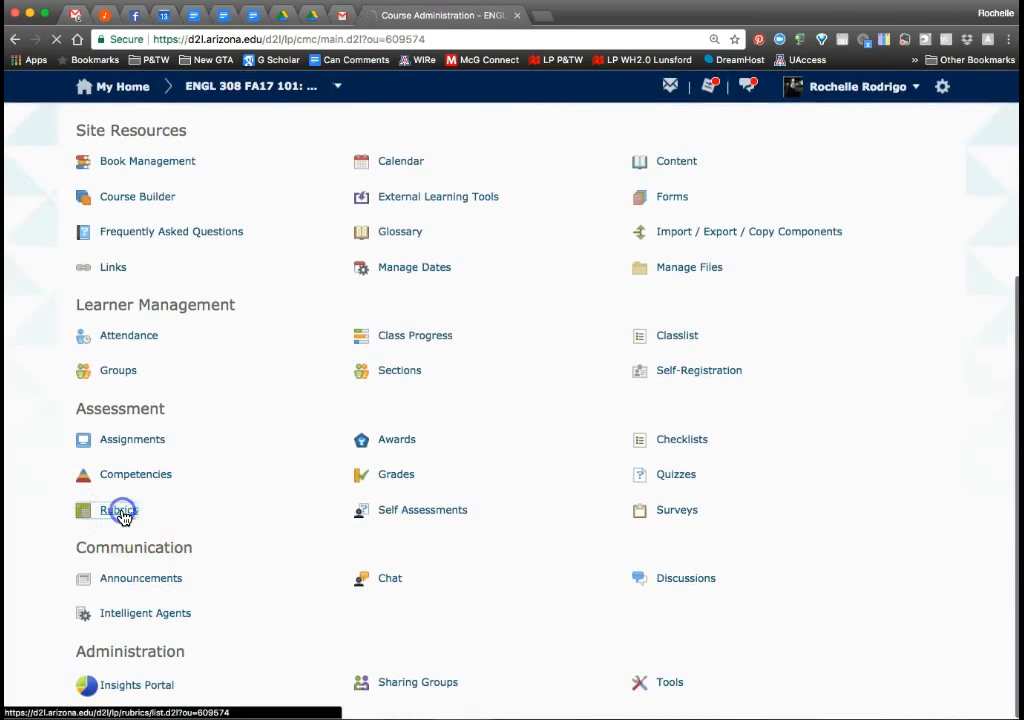
{"action": "scroll", "coordinate": [124, 518], "scroll_direction": "down", "scroll_amount": 1}
{"action": "scroll", "coordinate": [122, 517], "scroll_direction": "up", "scroll_amount": 1}
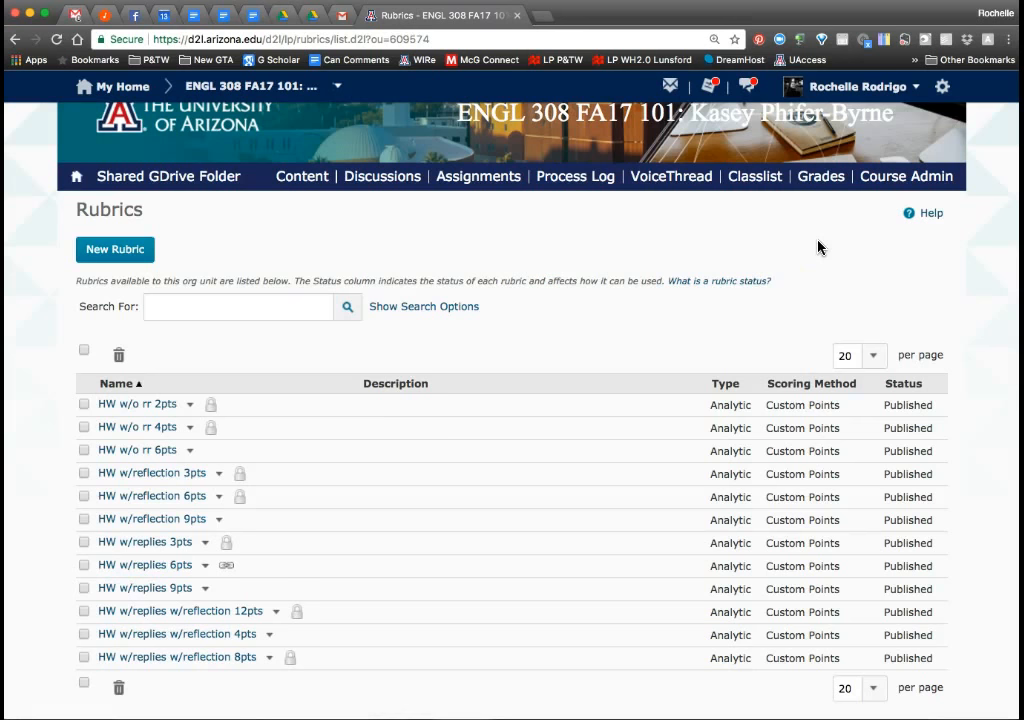
- Open Import / Export / Copy Components, search the course offerings for "308 master" and add ENGL 308 Master as the source course
{"action": "left_click", "coordinate": [900, 180]}
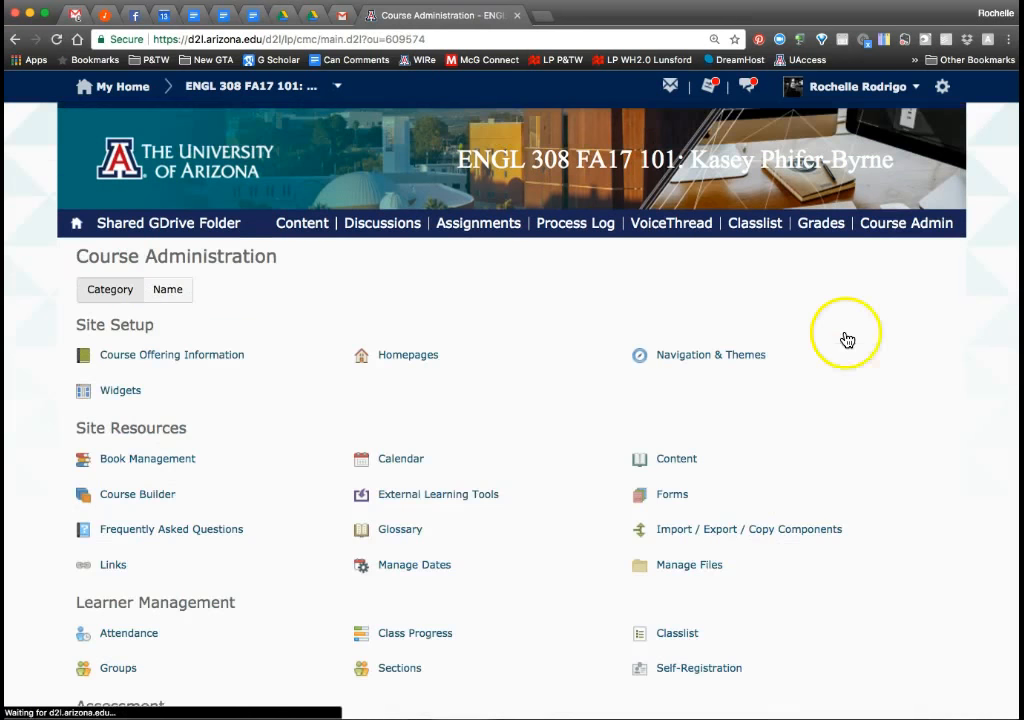
{"action": "left_click", "coordinate": [781, 533]}
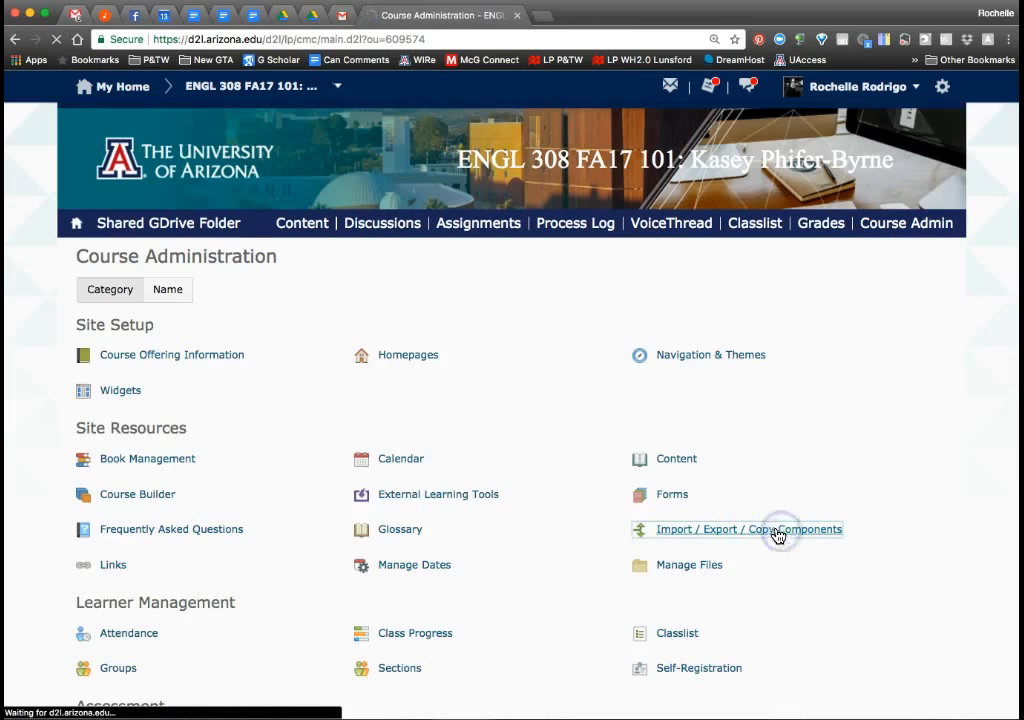
{"action": "left_click", "coordinate": [185, 397]}
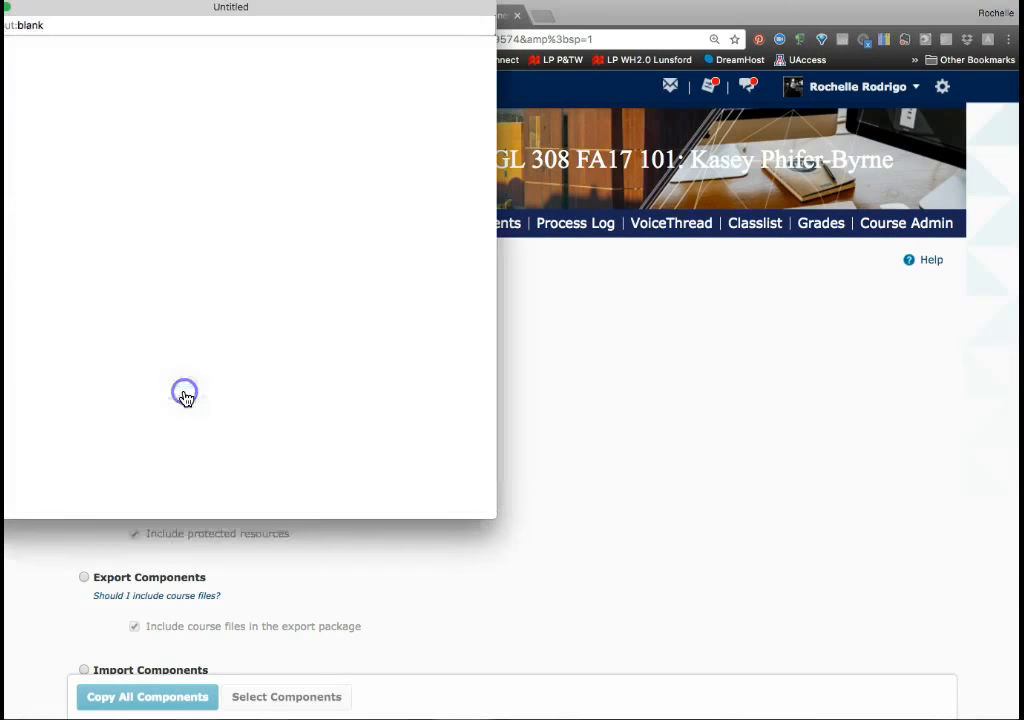
{"action": "left_click", "coordinate": [137, 89]}
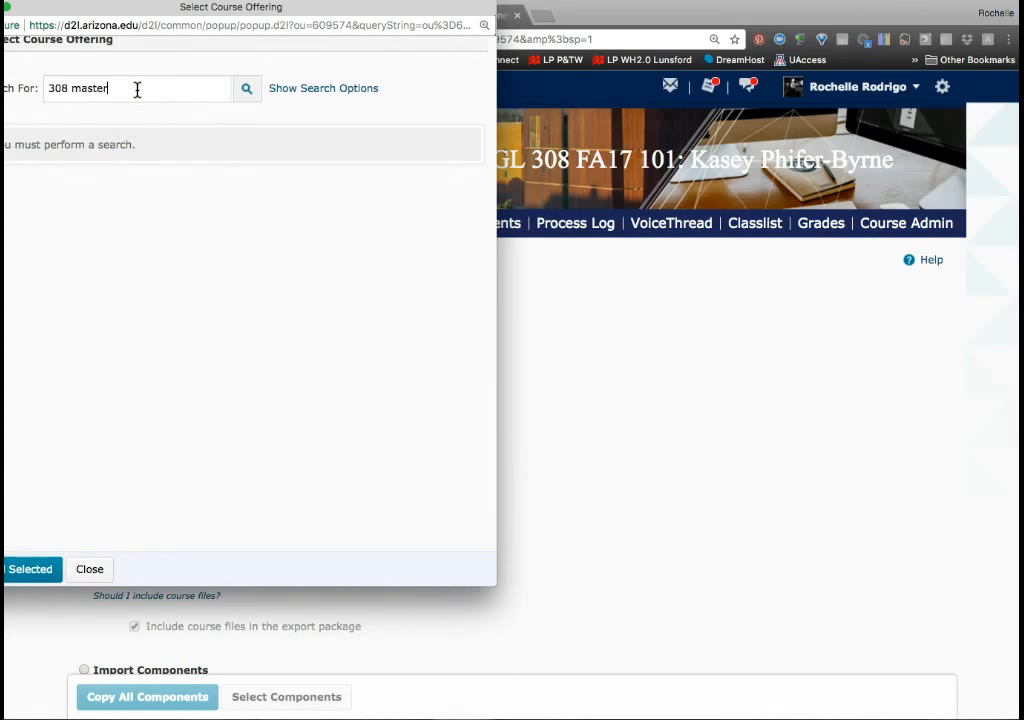
{"action": "left_click", "coordinate": [34, 569]}
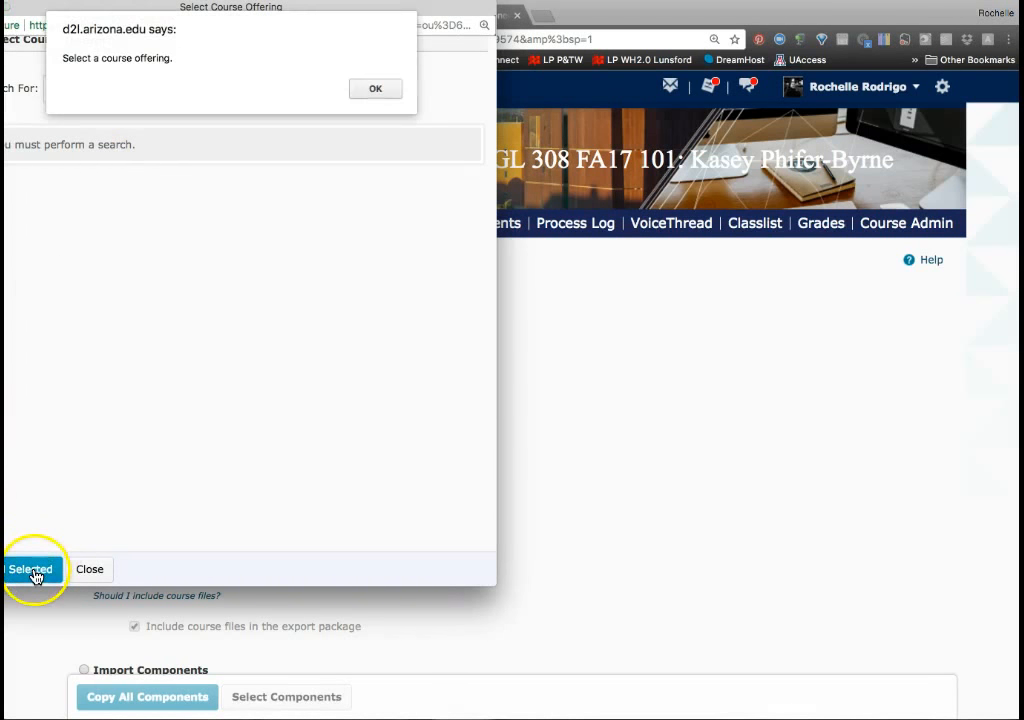
{"action": "left_click", "coordinate": [389, 93]}
{"action": "left_click", "coordinate": [250, 90]}
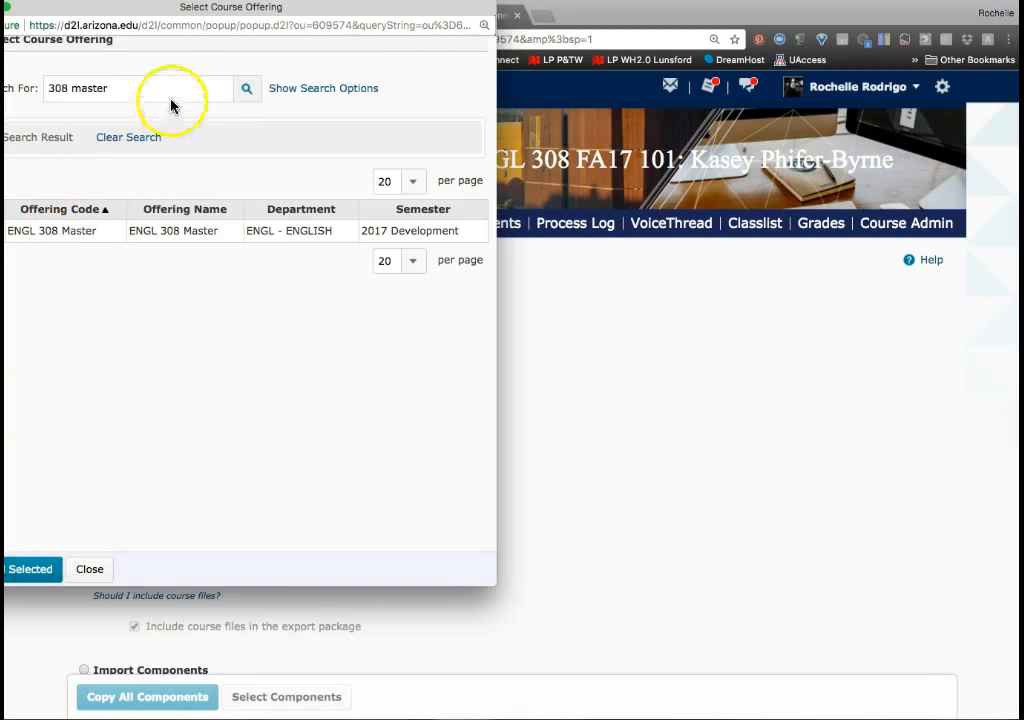
{"action": "left_click_drag", "start_coordinate": [190, 10], "coordinate": [303, 11]}
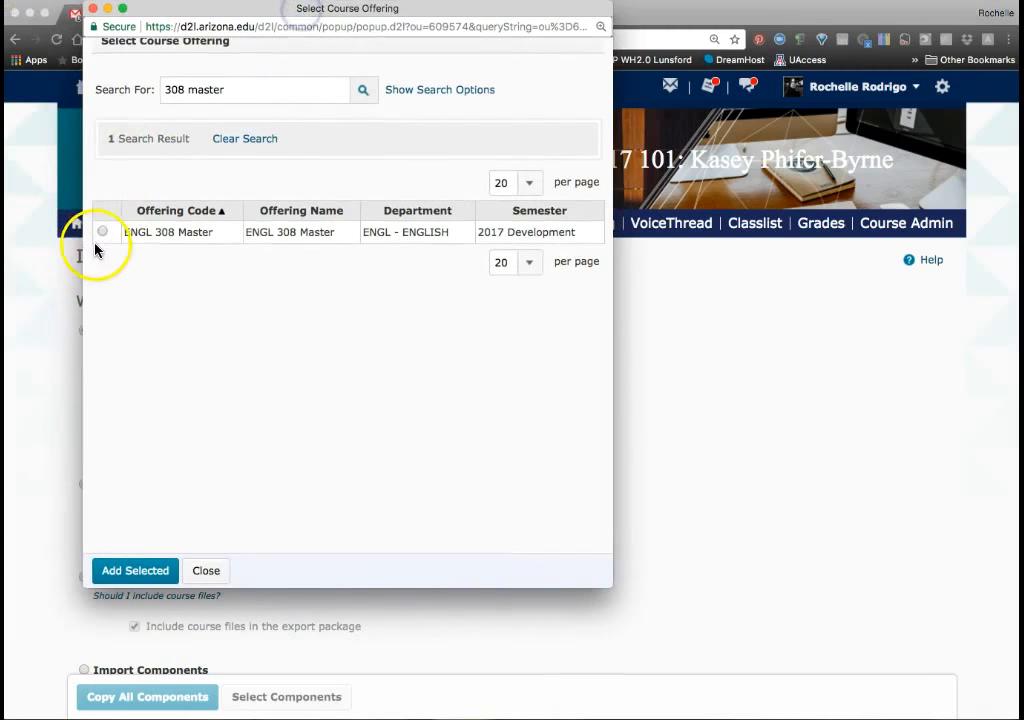
{"action": "left_click", "coordinate": [140, 568]}
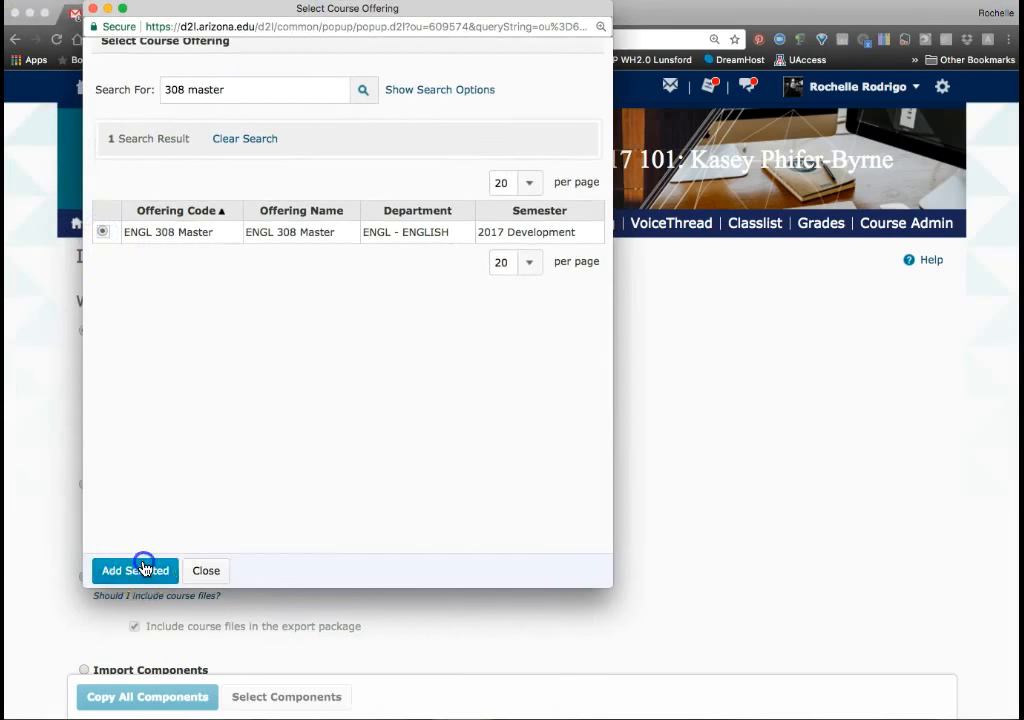
- Include Content and Course Files among the components to copy, with individual item selection for both
{"action": "scroll", "coordinate": [396, 520], "scroll_direction": "down", "scroll_amount": 1}
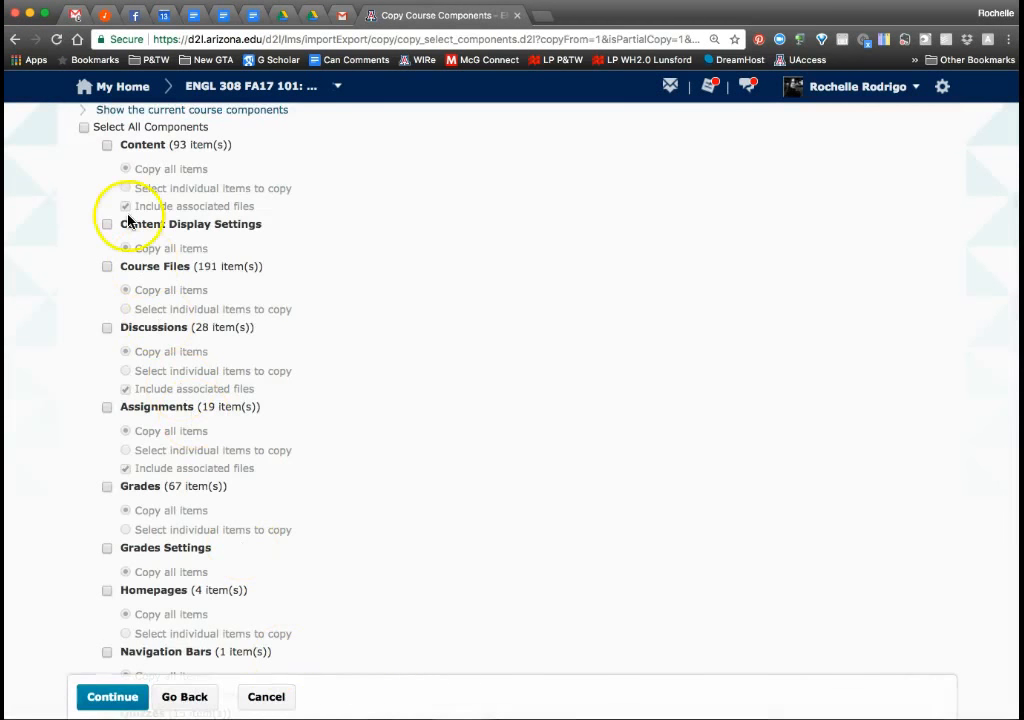
{"action": "left_click", "coordinate": [107, 145]}
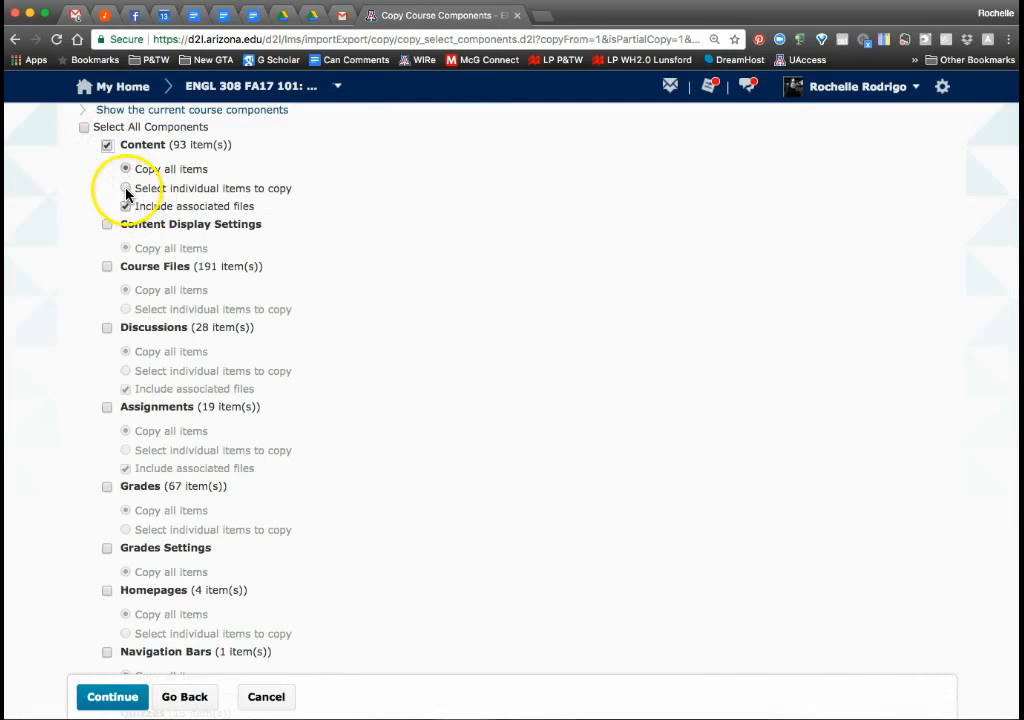
{"action": "left_click", "coordinate": [125, 188]}
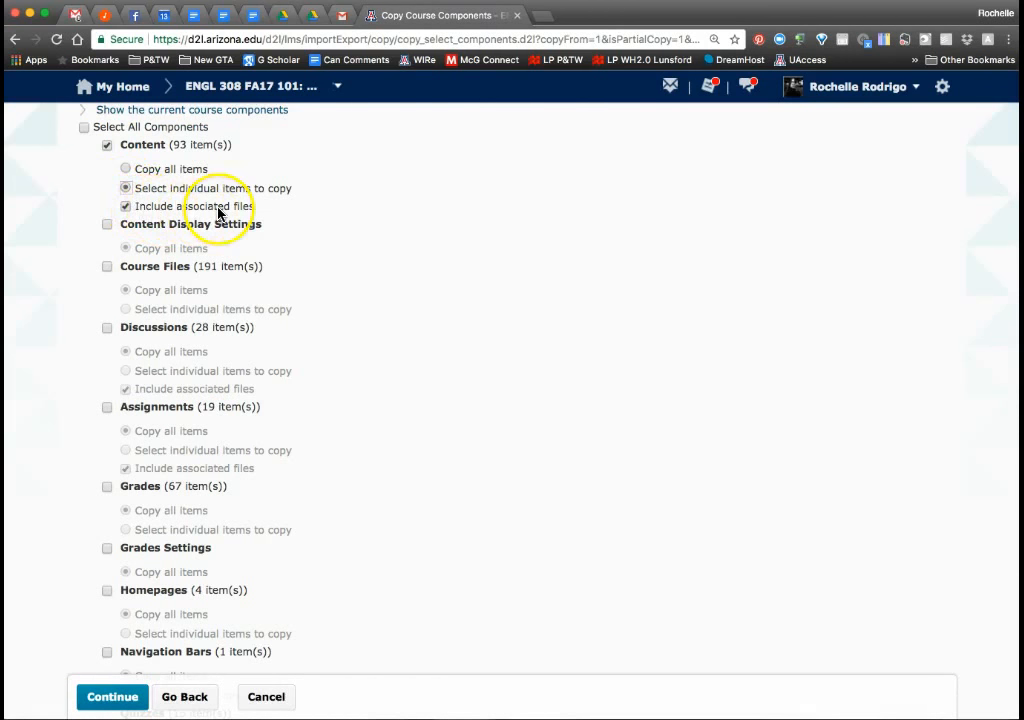
{"action": "left_click", "coordinate": [107, 267]}
{"action": "left_click", "coordinate": [125, 310]}
- Include Discussions, Assignments and Grades in the copy, with individual item selection for each
{"action": "left_click", "coordinate": [106, 327]}
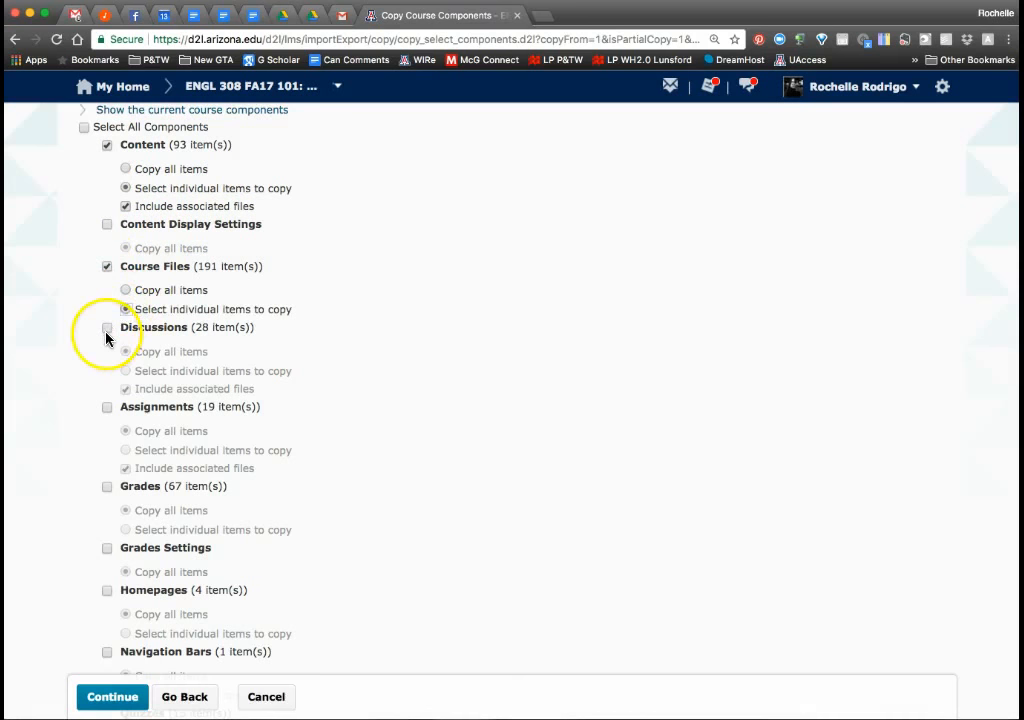
{"action": "left_click", "coordinate": [125, 371]}
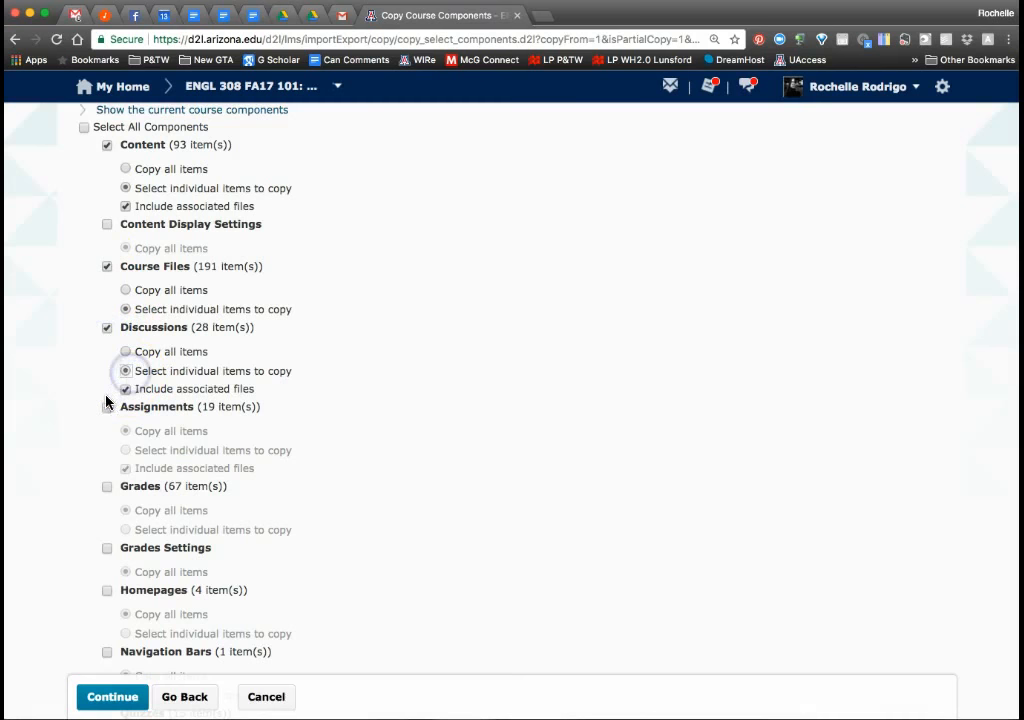
{"action": "left_click", "coordinate": [107, 408]}
{"action": "left_click", "coordinate": [125, 450]}
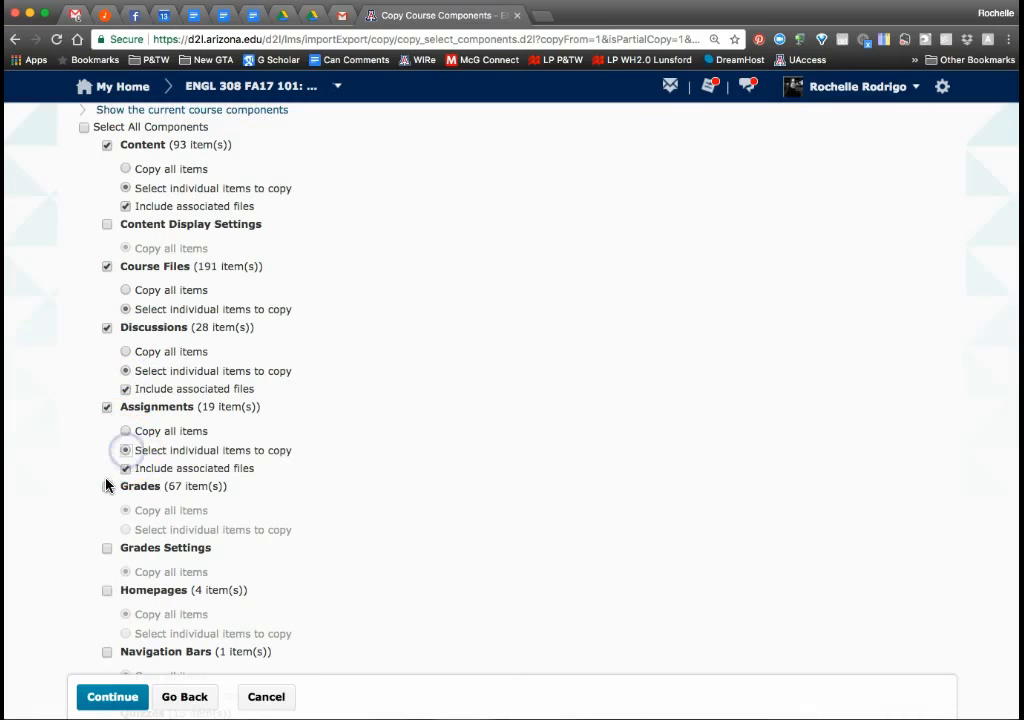
{"action": "left_click", "coordinate": [107, 488]}
{"action": "left_click", "coordinate": [126, 536]}
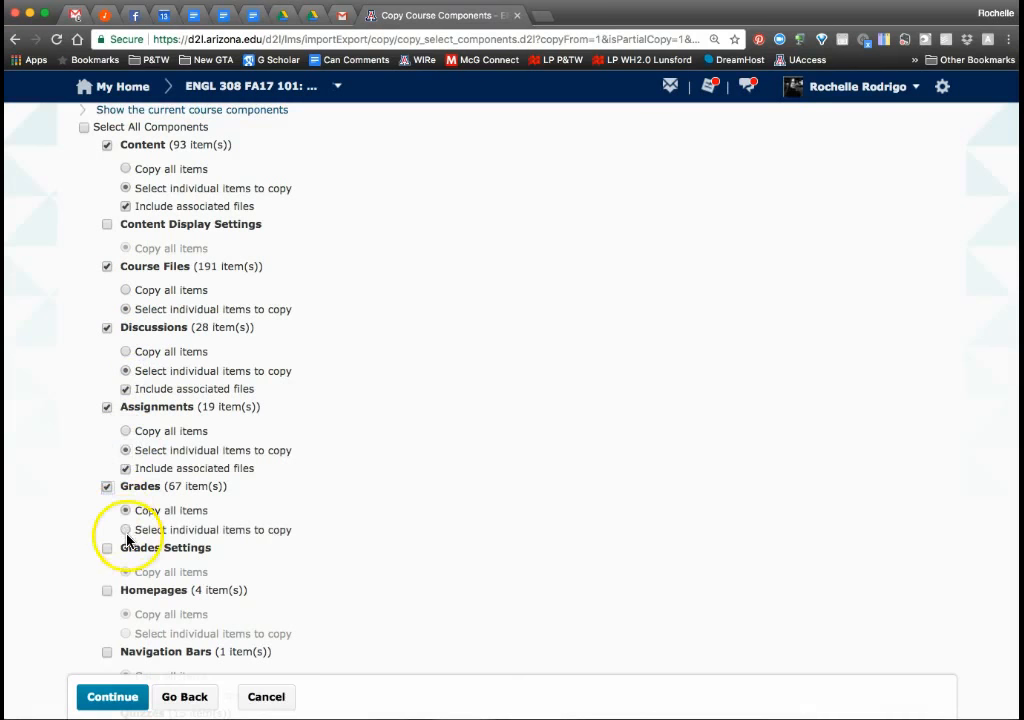
- Include Quizzes and Rubrics in the copy, with individual item selection for both, and continue to the item selection
{"action": "scroll", "coordinate": [88, 592], "scroll_direction": "down", "scroll_amount": 3}
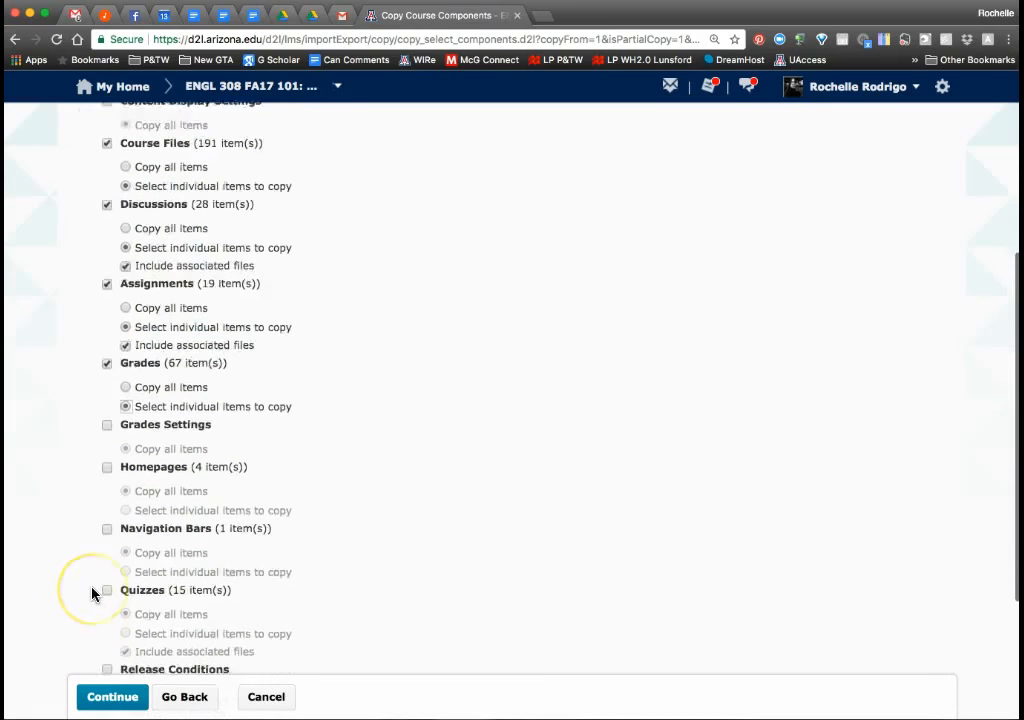
{"action": "left_click", "coordinate": [108, 516]}
{"action": "left_click", "coordinate": [108, 517]}
{"action": "left_click", "coordinate": [126, 560]}
{"action": "scroll", "coordinate": [200, 550], "scroll_direction": "down", "scroll_amount": 2}
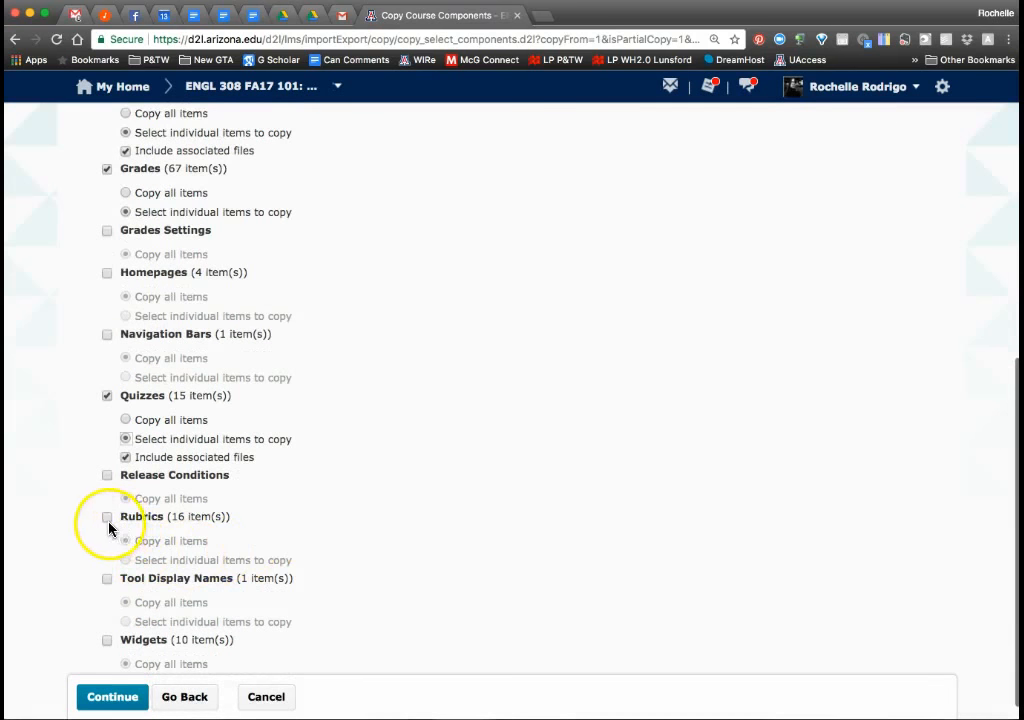
{"action": "left_click", "coordinate": [108, 518]}
{"action": "left_click", "coordinate": [126, 560]}
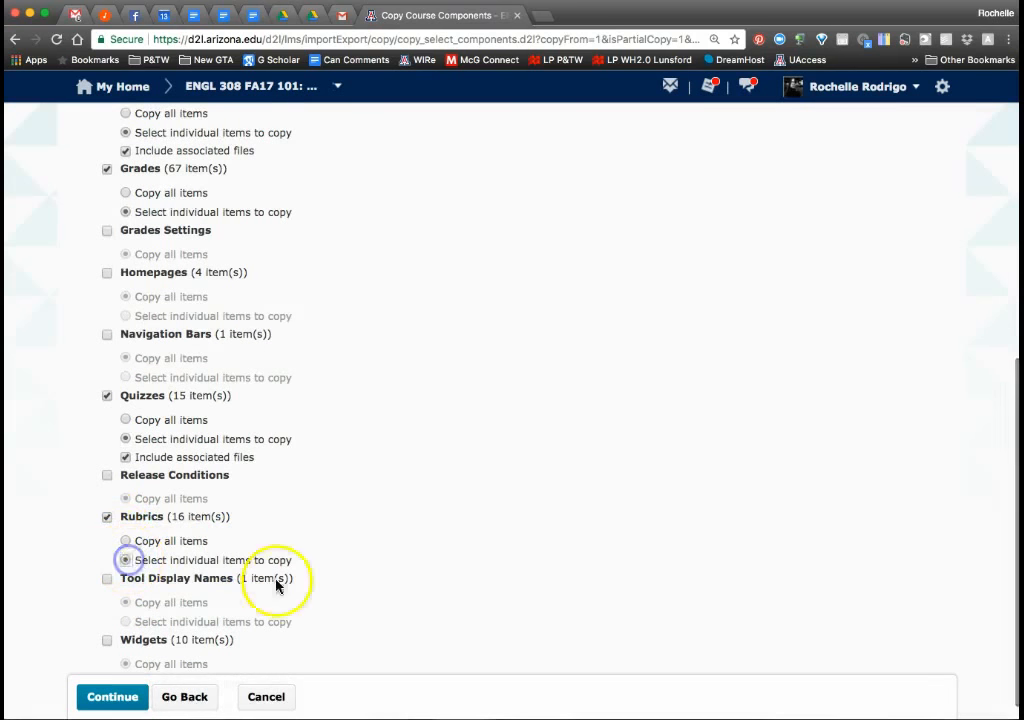
{"action": "scroll", "coordinate": [377, 599], "scroll_direction": "down", "scroll_amount": 1}
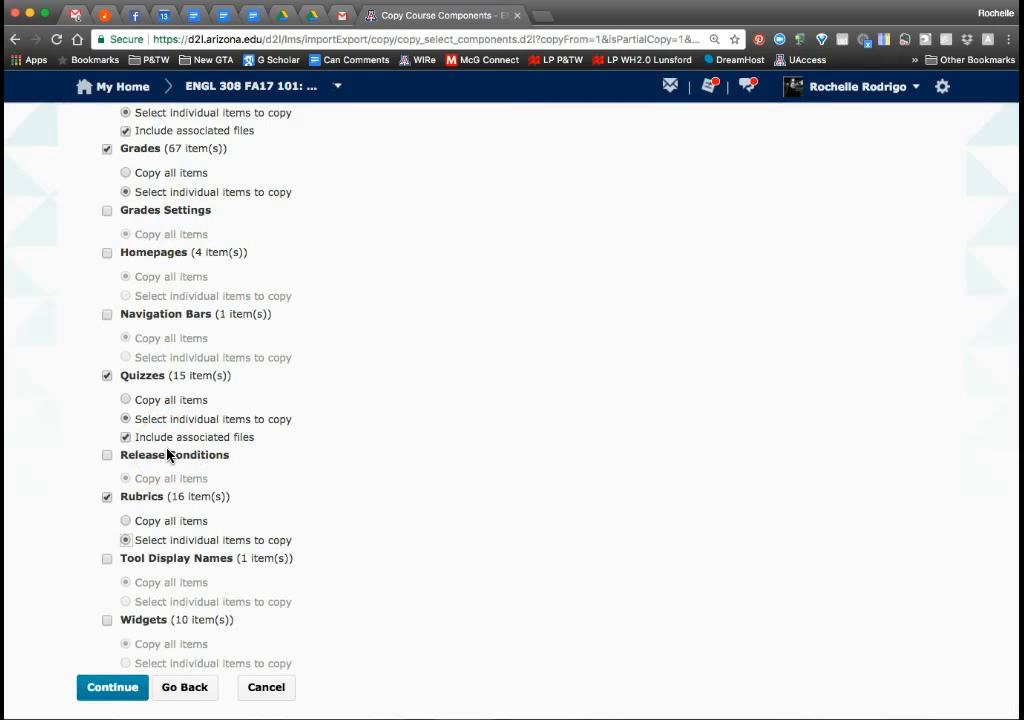
{"action": "left_click", "coordinate": [114, 692]}
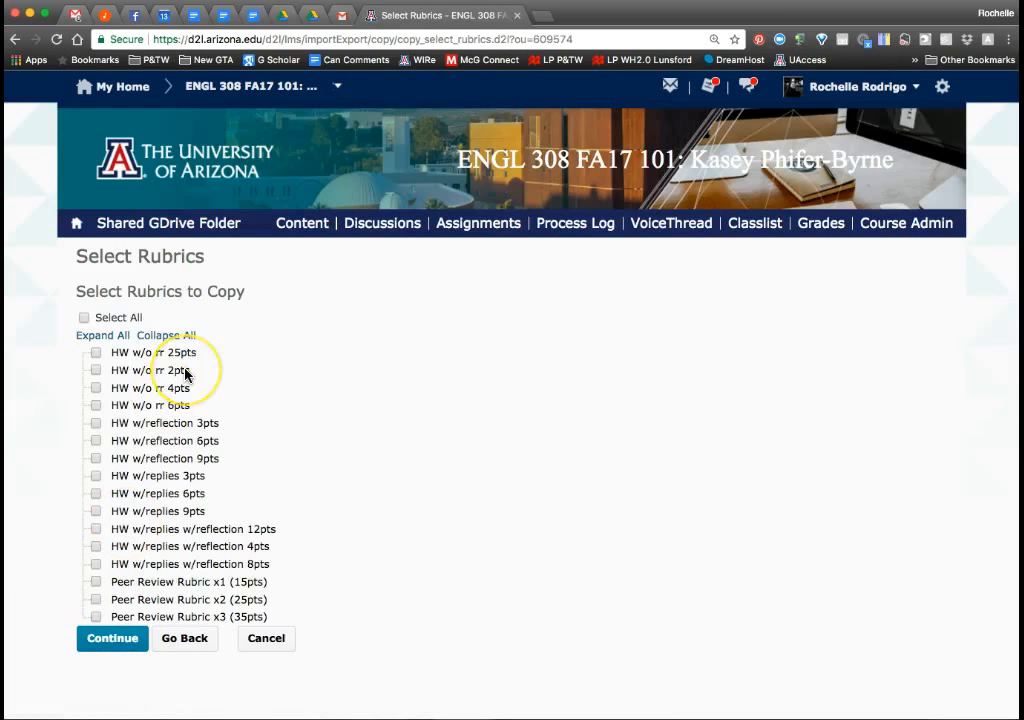
- Choose the HW w/o rr 25pts rubric and the Peer Review Rubrics to copy, and continue to the grade items
{"action": "left_click", "coordinate": [96, 352]}
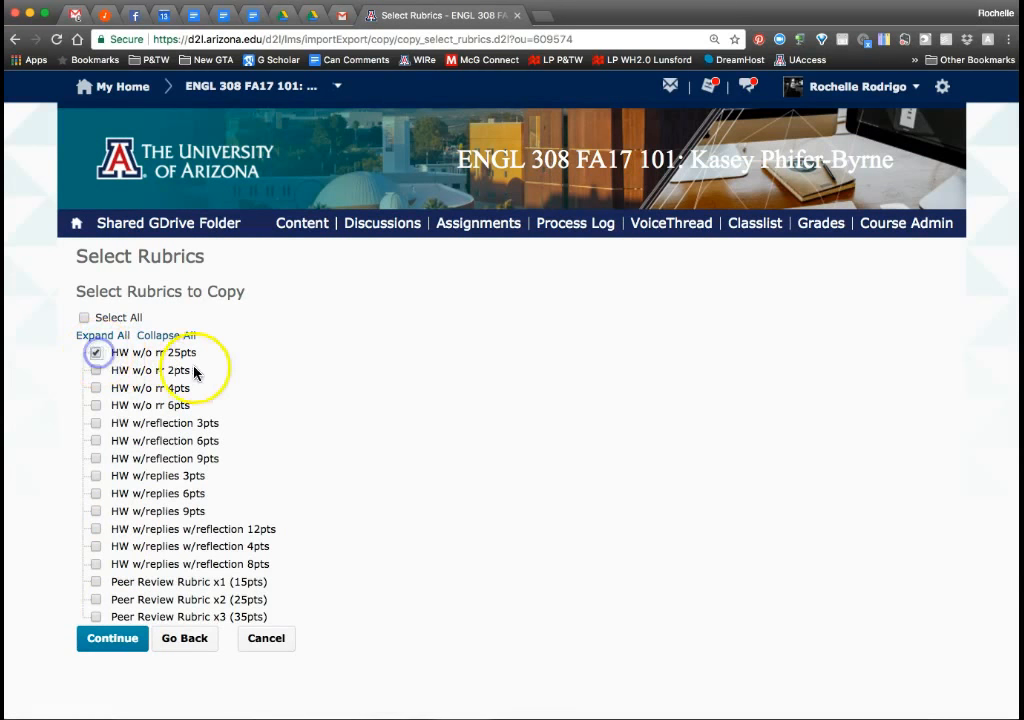
{"action": "left_click", "coordinate": [96, 599]}
{"action": "left_click", "coordinate": [96, 617]}
{"action": "left_click", "coordinate": [108, 641]}
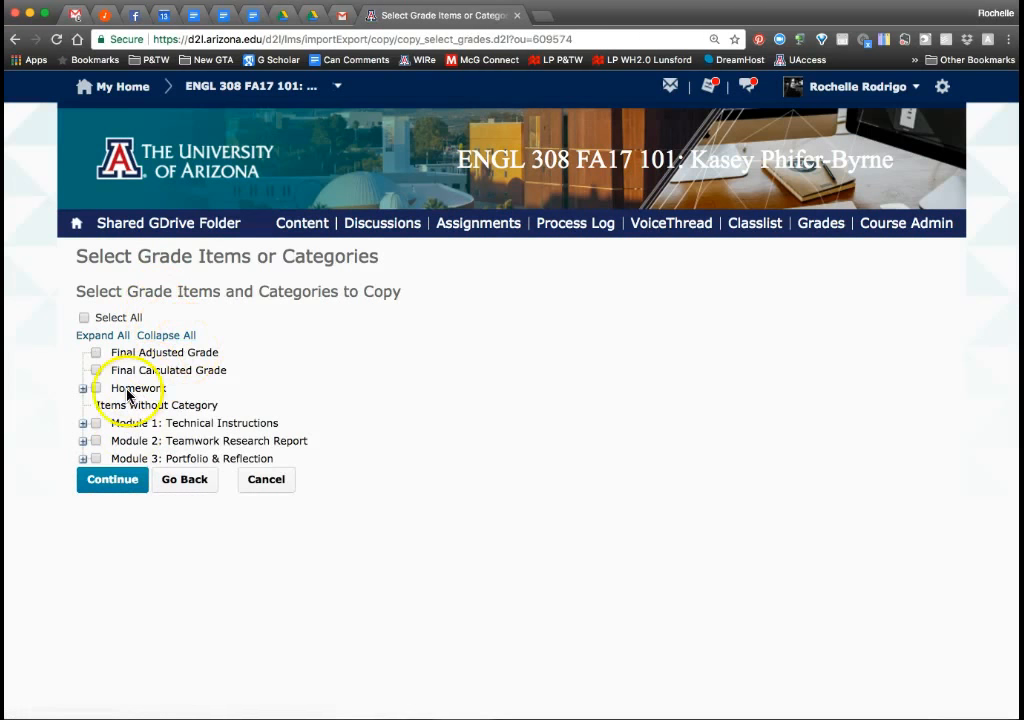
- Include the Module 2: Teamwork Research Report grade category with its items and expand the Homework category
{"action": "left_click", "coordinate": [96, 441]}
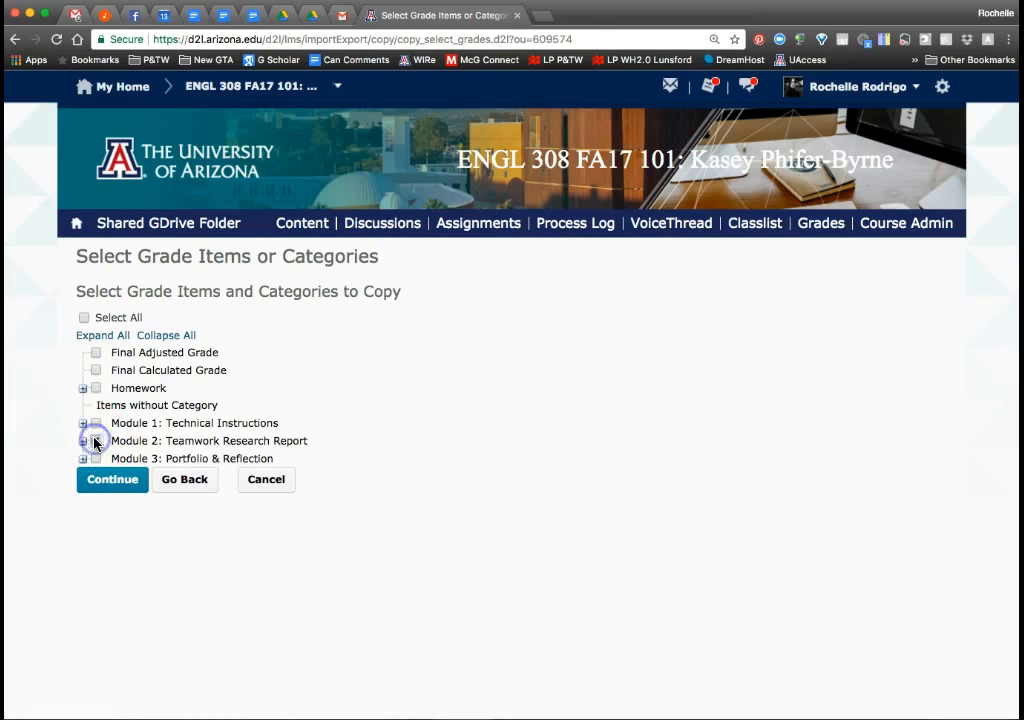
{"action": "left_click", "coordinate": [83, 441]}
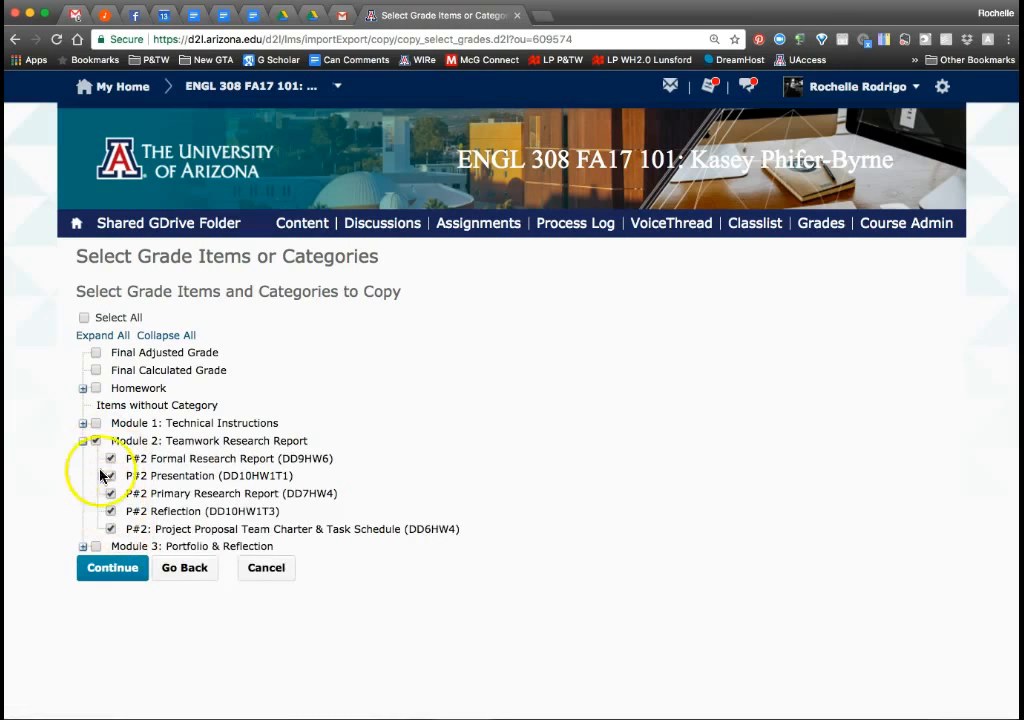
{"action": "left_click", "coordinate": [82, 388]}
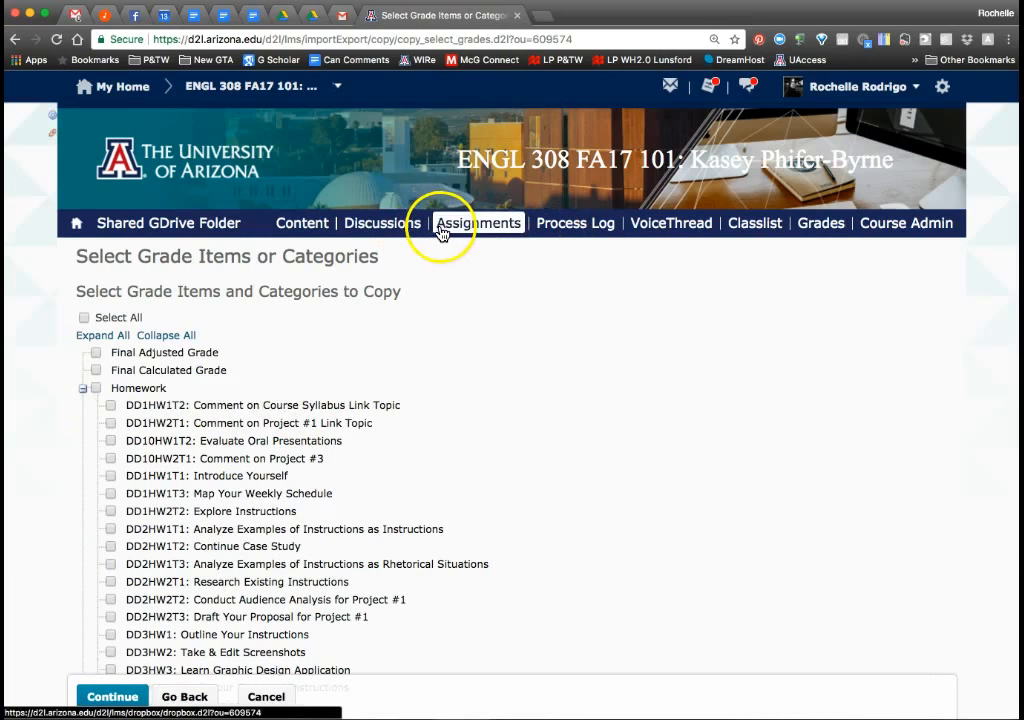
- Check the homework items in the course's current grades list in a separate window, and close that window
{"action": "right_click", "coordinate": [799, 236]}
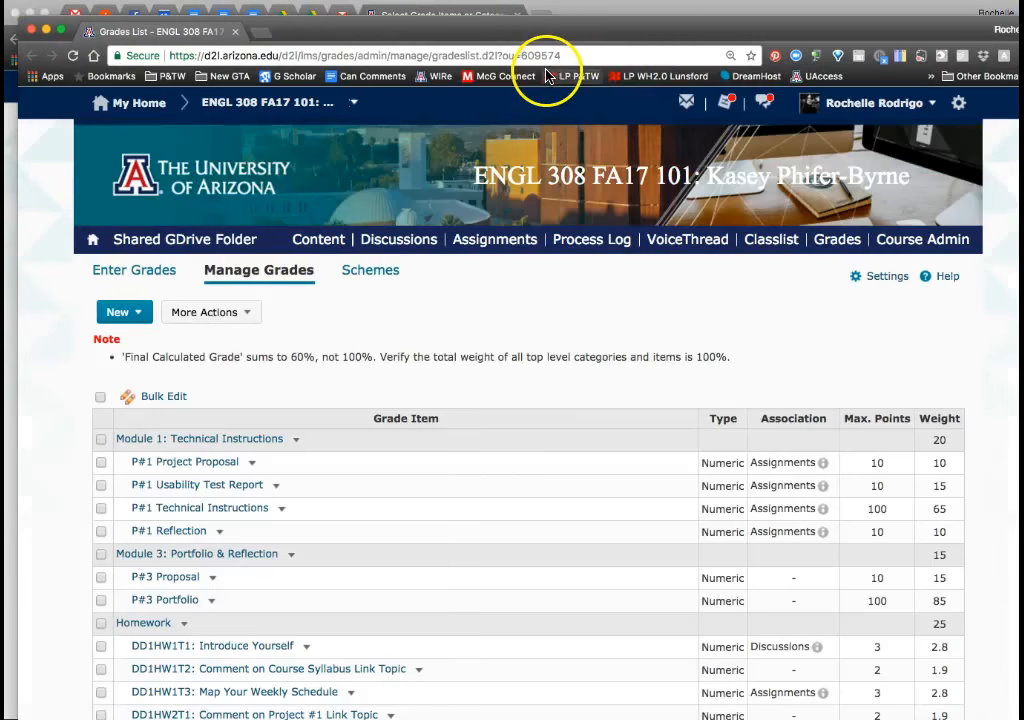
{"action": "scroll", "coordinate": [384, 350], "scroll_direction": "down", "scroll_amount": 5}
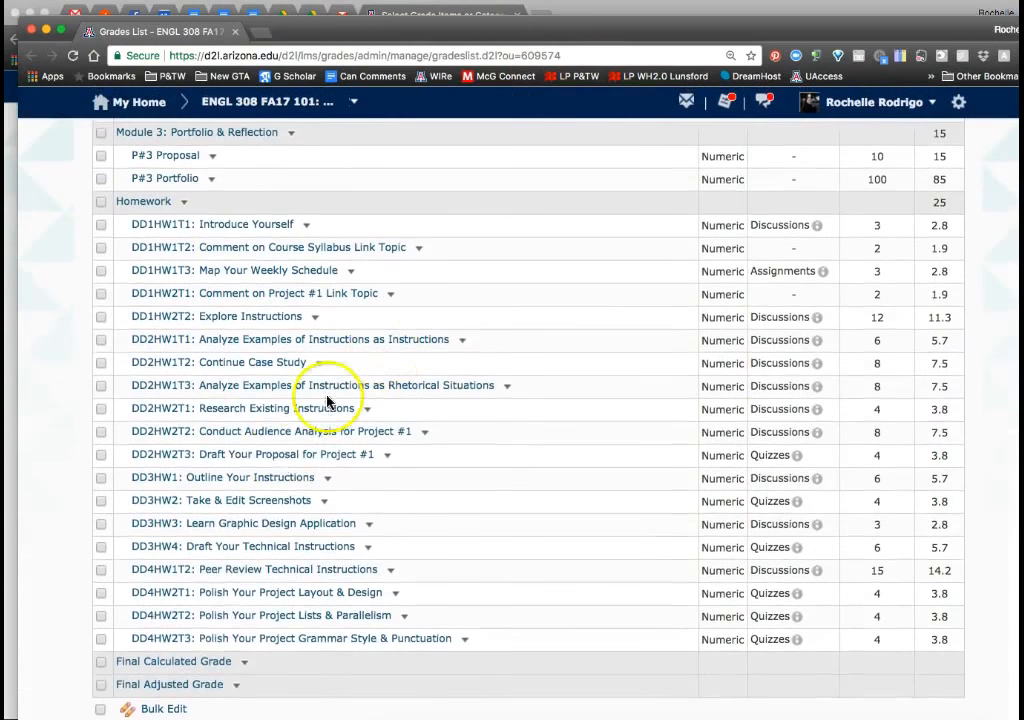
{"action": "left_click", "coordinate": [32, 30]}
- Mark the homework grade items from DD5HW1: Comment on Project #2 through DD6HW2: Draft Team Charter & Task Schedule for copying
{"action": "scroll", "coordinate": [80, 315], "scroll_direction": "down", "scroll_amount": 5}
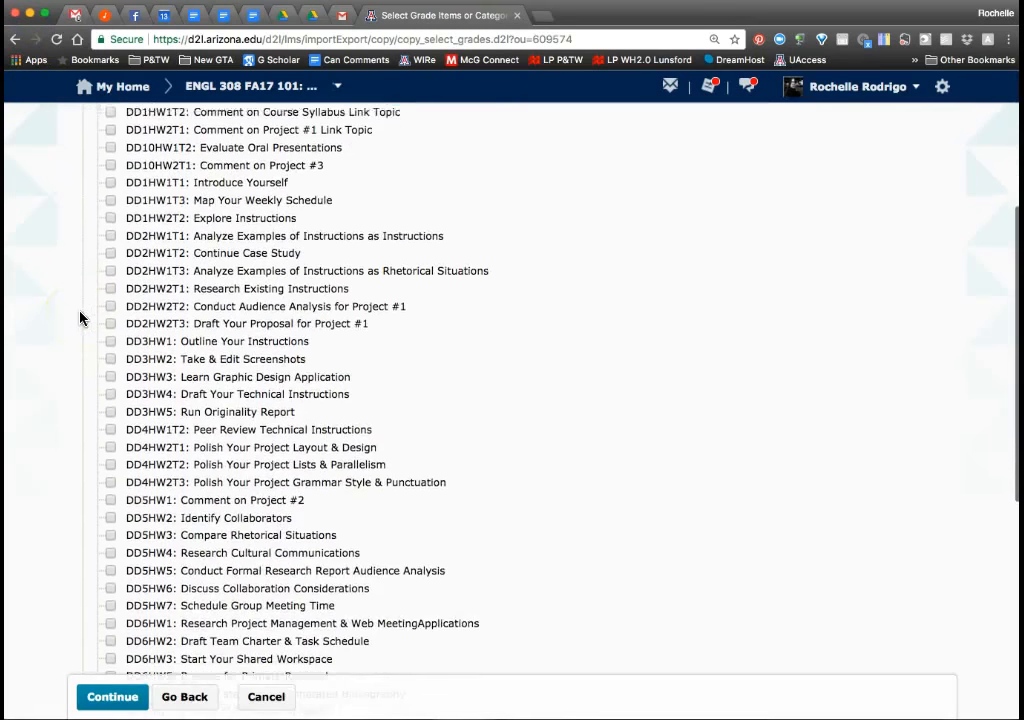
{"action": "scroll", "coordinate": [80, 316], "scroll_direction": "down", "scroll_amount": 2}
{"action": "scroll", "coordinate": [90, 300], "scroll_direction": "up", "scroll_amount": 1}
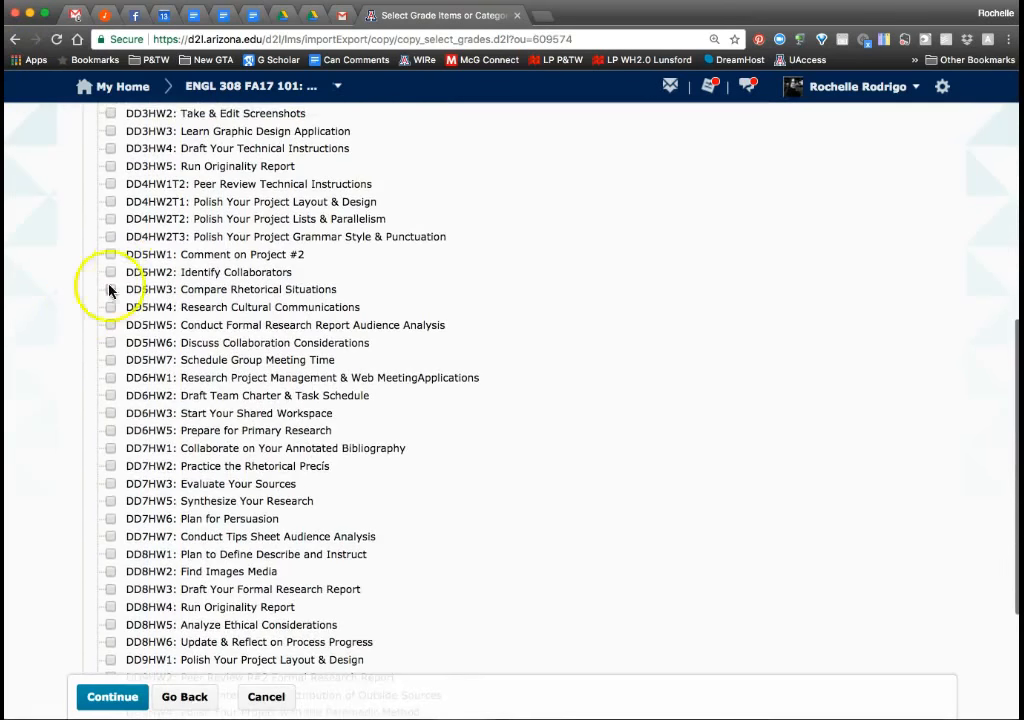
{"action": "left_click", "coordinate": [111, 255]}
{"action": "left_click", "coordinate": [110, 272]}
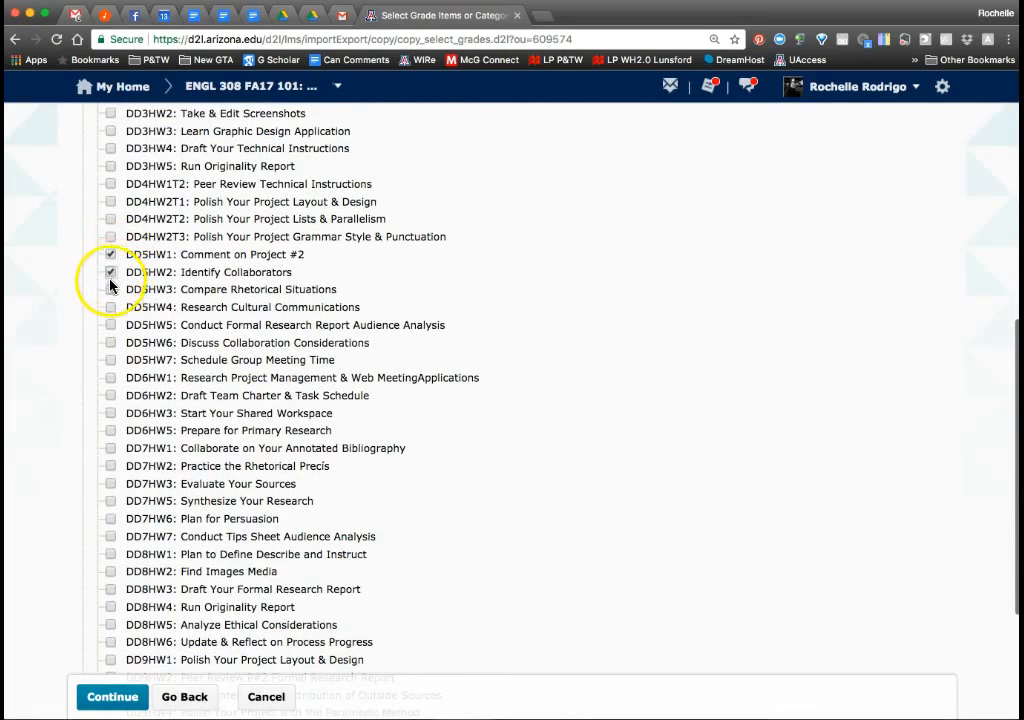
{"action": "left_click", "coordinate": [111, 308]}
{"action": "left_click", "coordinate": [110, 325]}
{"action": "left_click", "coordinate": [110, 360]}
{"action": "left_click", "coordinate": [110, 378]}
{"action": "left_click", "coordinate": [110, 396]}
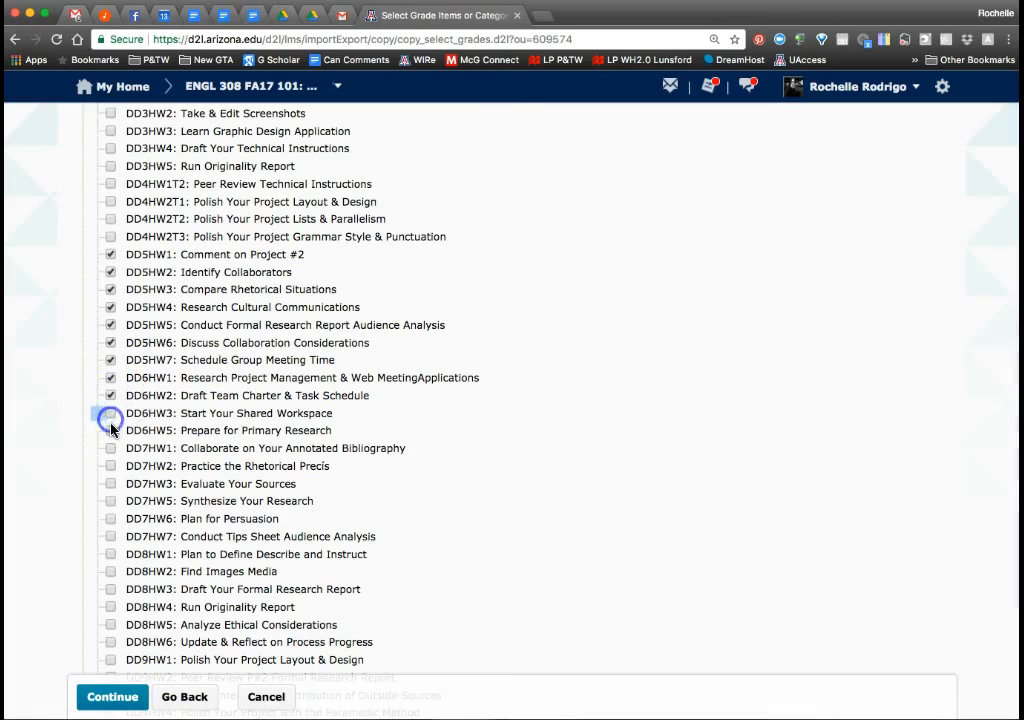
- Mark the homework grade items from DD6HW3: Start Your Shared Workspace through DD8HW6: Update & Reflect on Process Progress for copying
{"action": "left_click", "coordinate": [111, 454]}
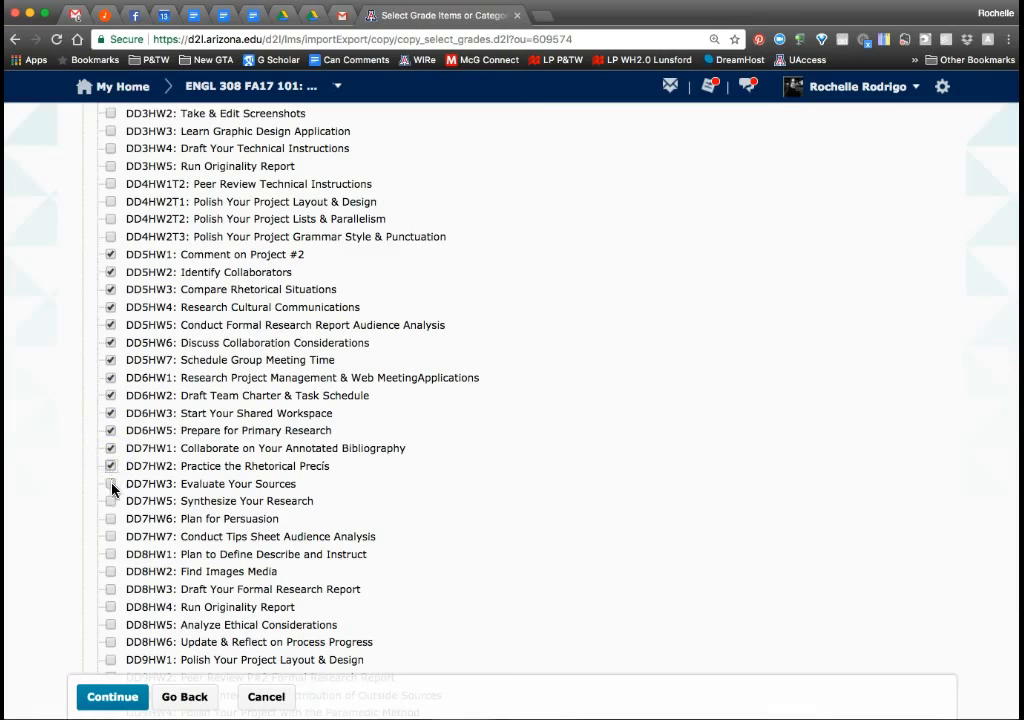
{"action": "left_click", "coordinate": [110, 501]}
{"action": "left_click", "coordinate": [110, 518]}
{"action": "left_click", "coordinate": [110, 537]}
{"action": "left_click", "coordinate": [110, 556]}
{"action": "left_click", "coordinate": [110, 625]}
{"action": "left_click", "coordinate": [110, 643]}
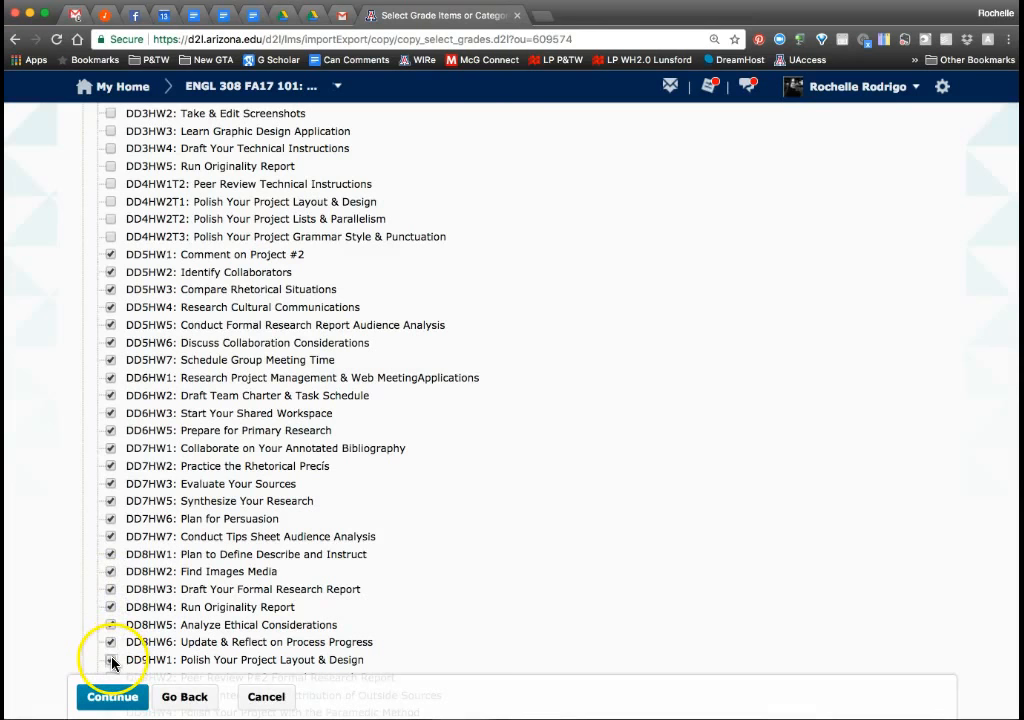
- Mark the DD9 homework grade items for copying, starting with DD9HW1: Polish Your Project Layout & Design
{"action": "left_click", "coordinate": [110, 660]}
{"action": "scroll", "coordinate": [100, 640], "scroll_direction": "down", "scroll_amount": 3}
{"action": "left_click", "coordinate": [110, 533]}
{"action": "left_click", "coordinate": [110, 550]}
{"action": "left_click", "coordinate": [110, 568]}
- Add the DD10HW1T2: Evaluate Oral Presentations and DD10HW2T1: Comment on Project #3 grade items, and continue to the assignment folders
{"action": "scroll", "coordinate": [192, 549], "scroll_direction": "up", "scroll_amount": 15}
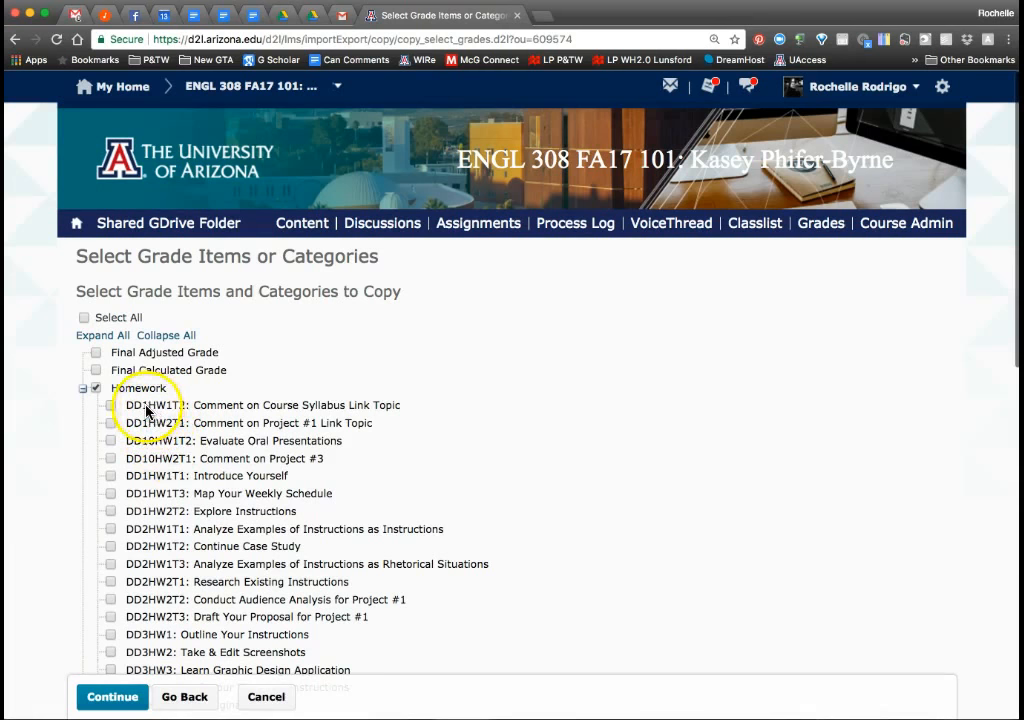
{"action": "left_click", "coordinate": [111, 441]}
{"action": "left_click", "coordinate": [110, 457]}
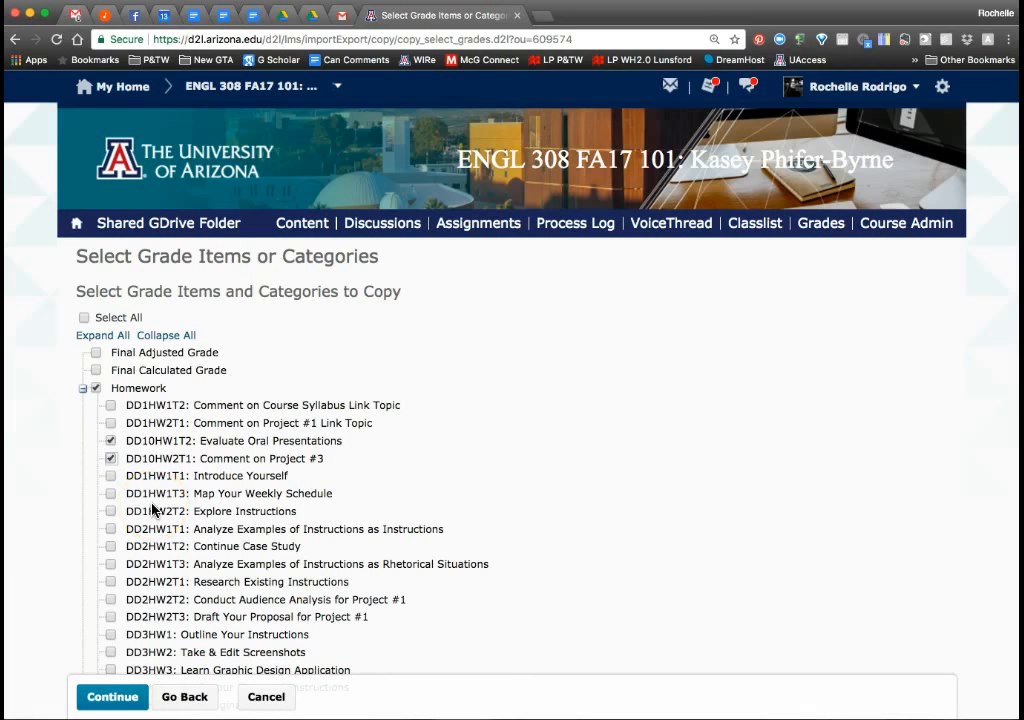
{"action": "scroll", "coordinate": [153, 511], "scroll_direction": "down", "scroll_amount": 10}
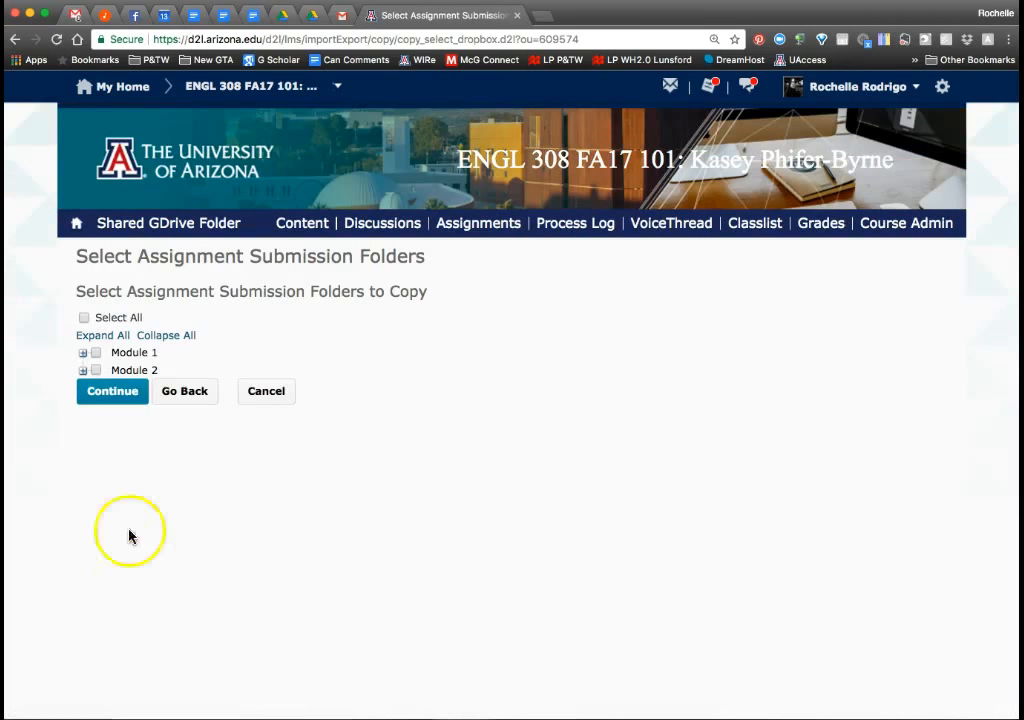
- Select all Module 2 assignment submission folders to copy and continue to the discussions
{"action": "left_click", "coordinate": [83, 370]}
{"action": "left_click", "coordinate": [96, 370]}
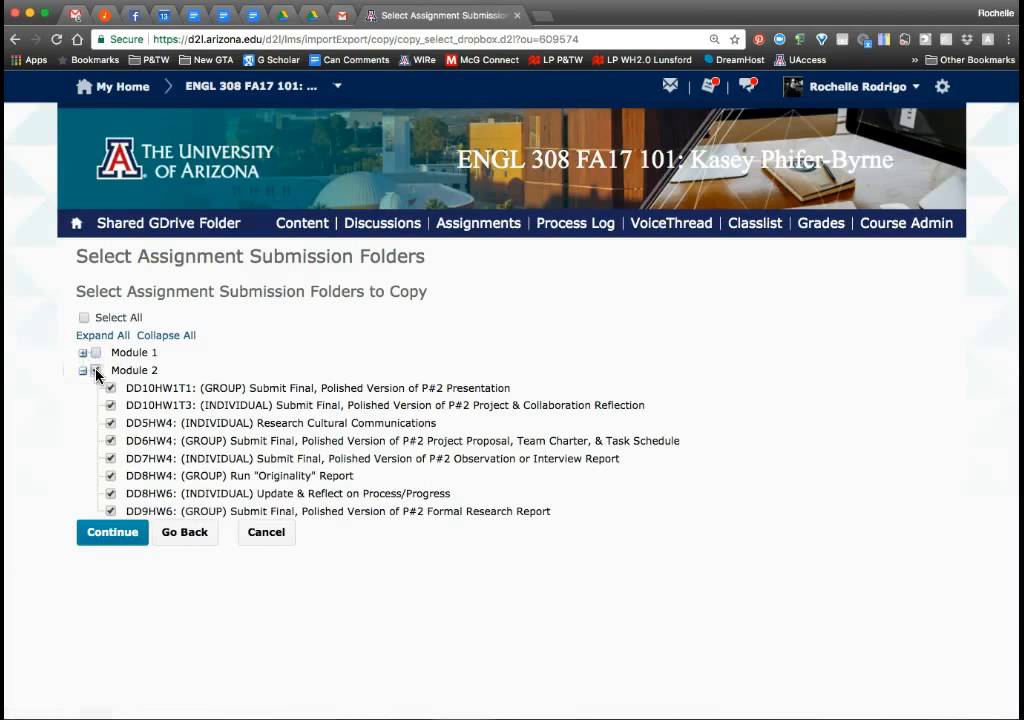
{"action": "left_click", "coordinate": [116, 540]}
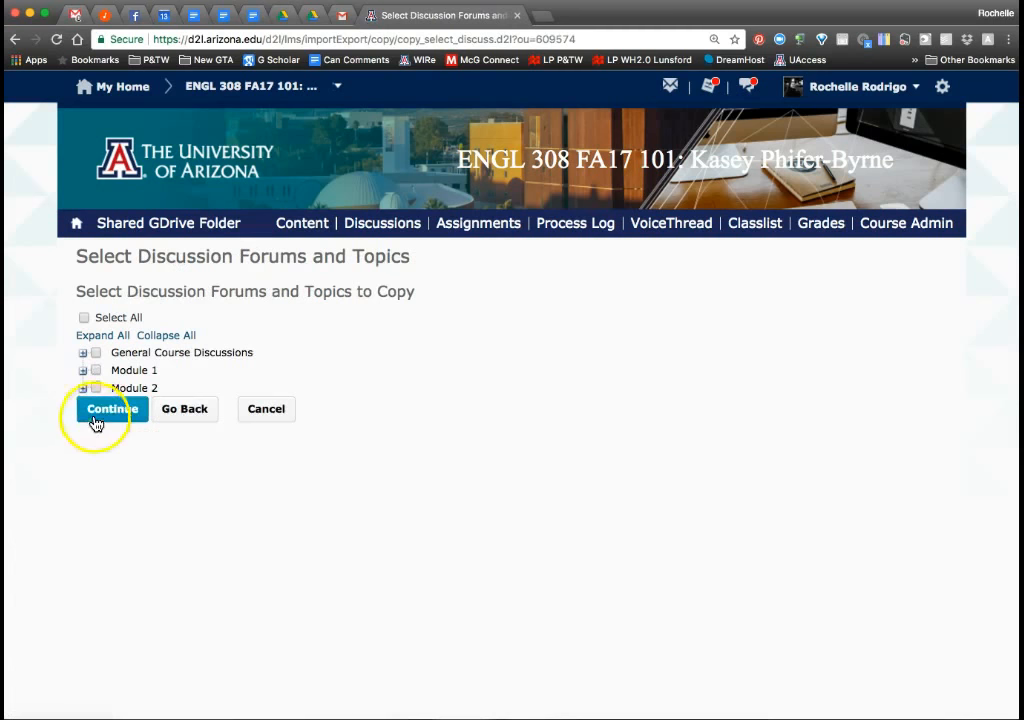
- Select the whole Module 2 discussion forum and the Module 2: Teamwork Research Report content module to copy
{"action": "left_click", "coordinate": [83, 388]}
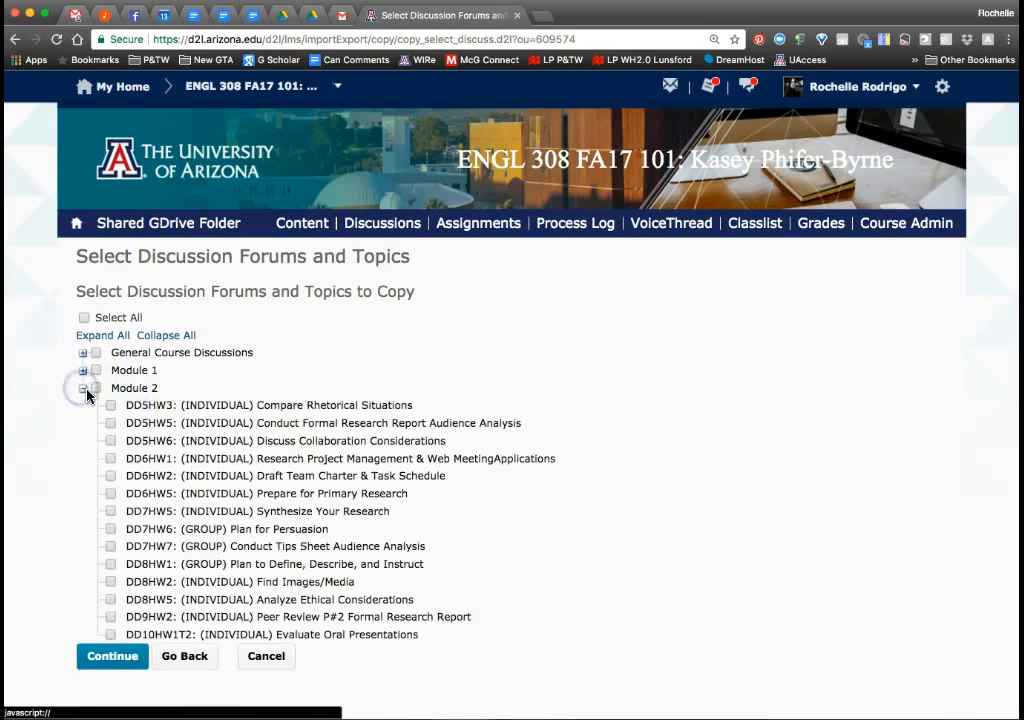
{"action": "left_click", "coordinate": [95, 388]}
{"action": "left_click", "coordinate": [96, 658]}
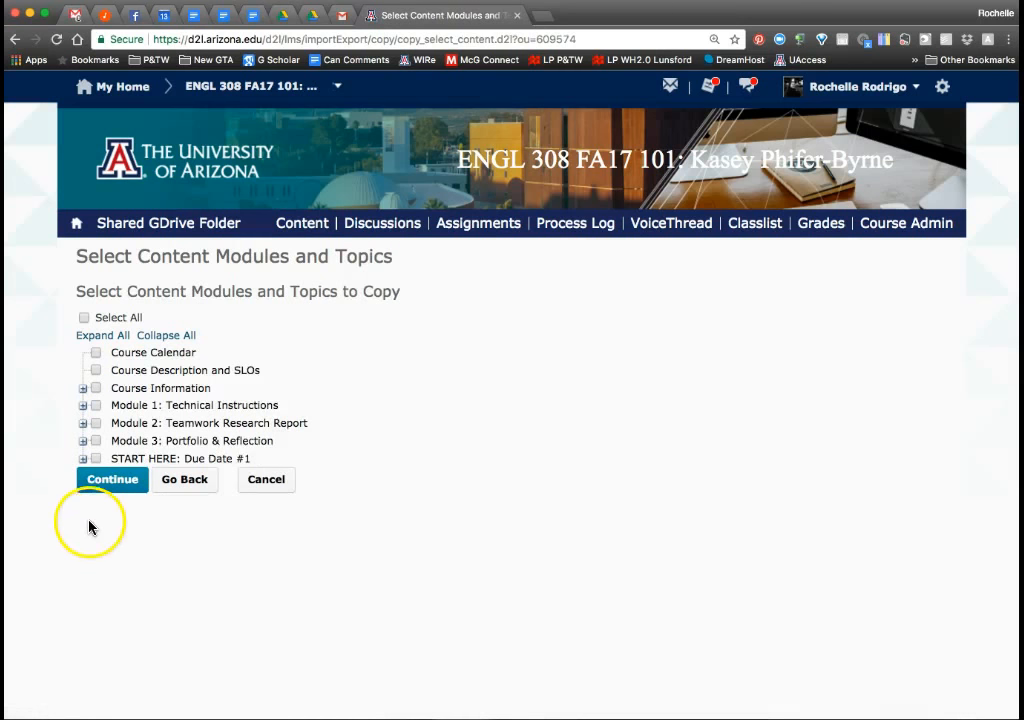
{"action": "left_click", "coordinate": [83, 423]}
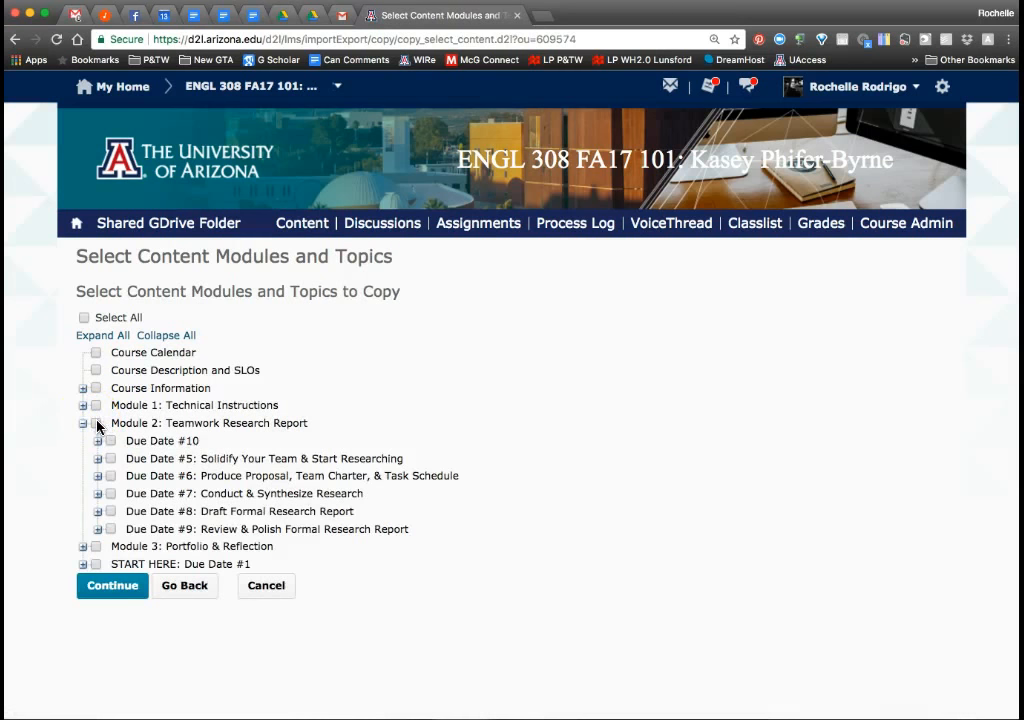
{"action": "left_click", "coordinate": [96, 424]}
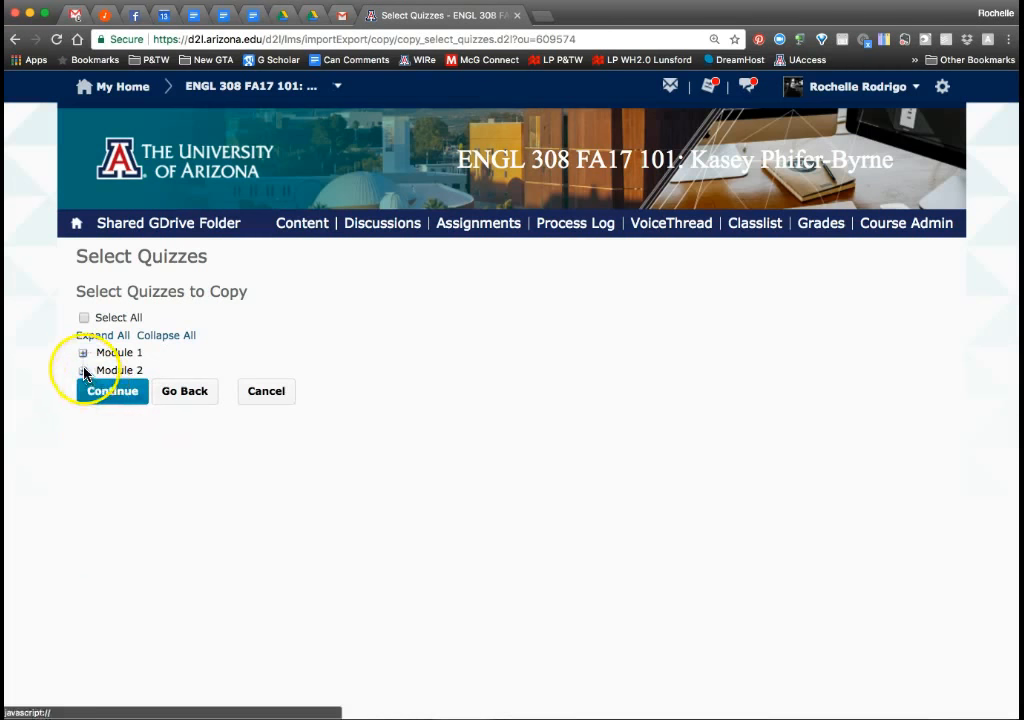
- Select all Module 2 quizzes, from DD6HW3 through DD9HW5, to copy and continue to the course files
{"action": "left_click", "coordinate": [83, 370]}
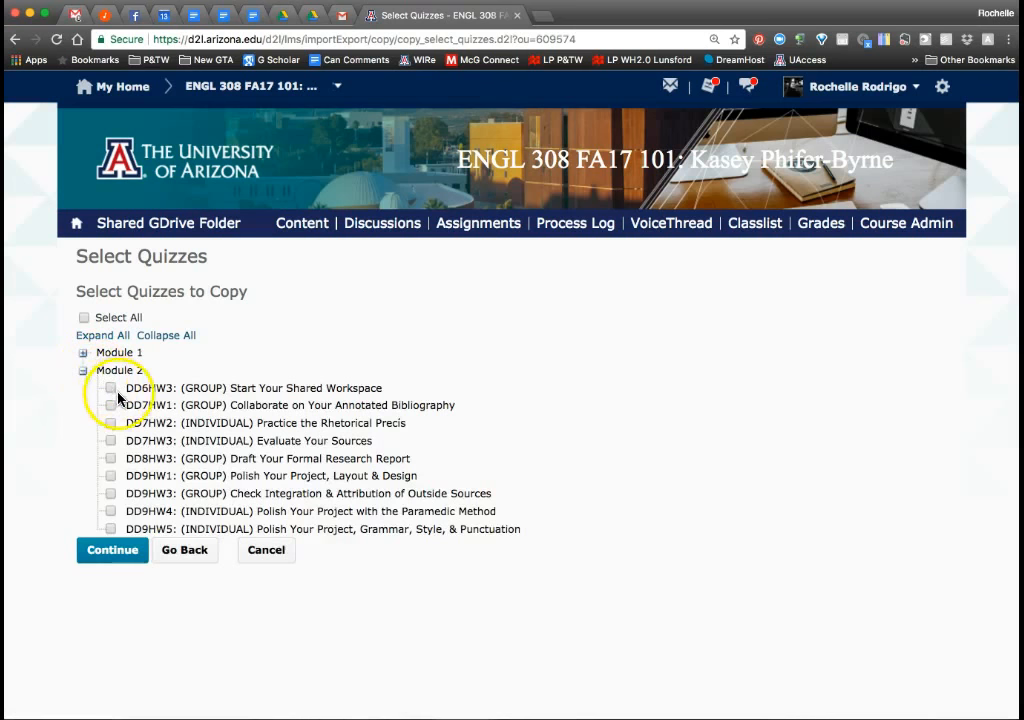
{"action": "left_click", "coordinate": [110, 423]}
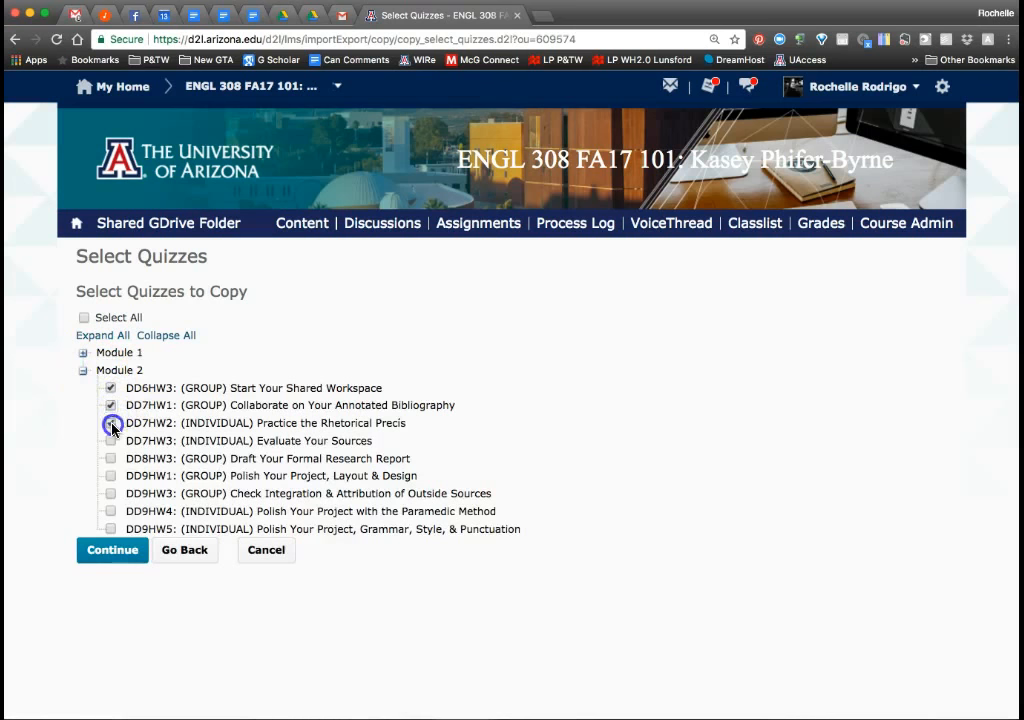
{"action": "left_click", "coordinate": [110, 476]}
{"action": "left_click", "coordinate": [110, 493]}
{"action": "left_click", "coordinate": [110, 511]}
{"action": "left_click", "coordinate": [111, 528]}
{"action": "left_click", "coordinate": [116, 551]}
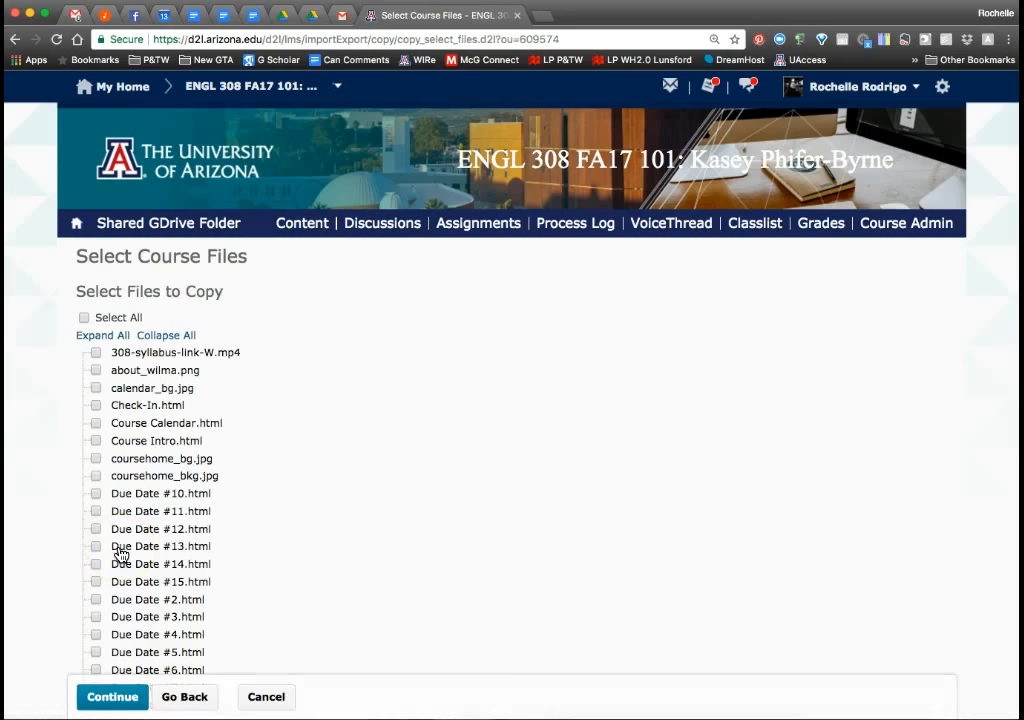
- Select the course file "rhetorical precis fill in the bank format.pdf" to copy and continue to the confirmation
{"action": "scroll", "coordinate": [119, 553], "scroll_direction": "down", "scroll_amount": 20}
{"action": "scroll", "coordinate": [119, 553], "scroll_direction": "down", "scroll_amount": 6}
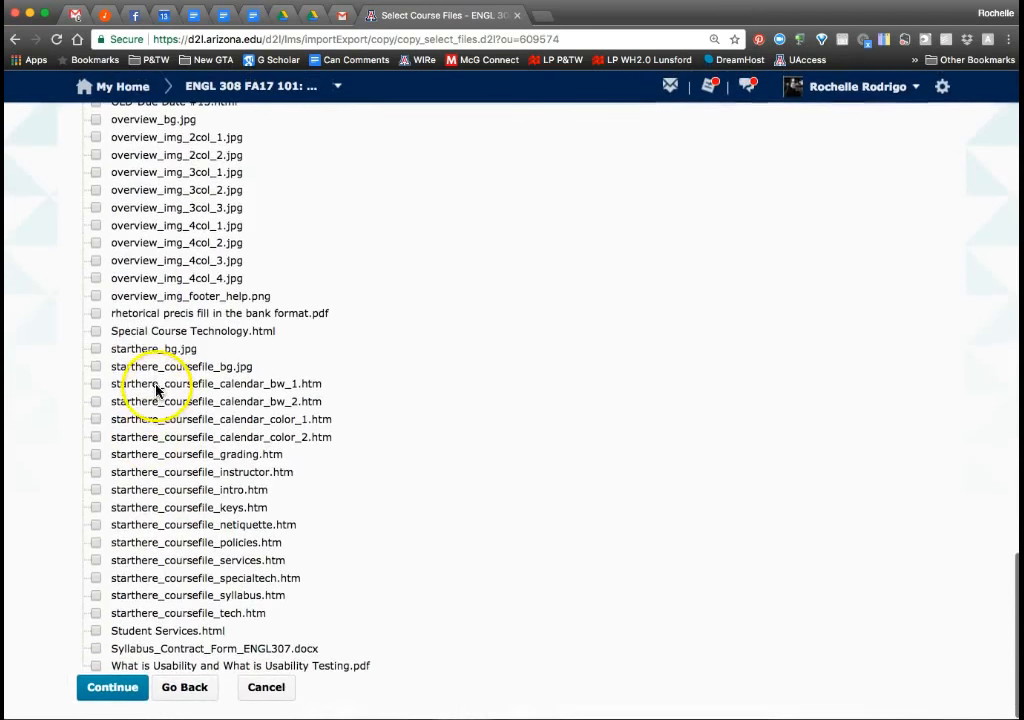
{"action": "left_click", "coordinate": [96, 314]}
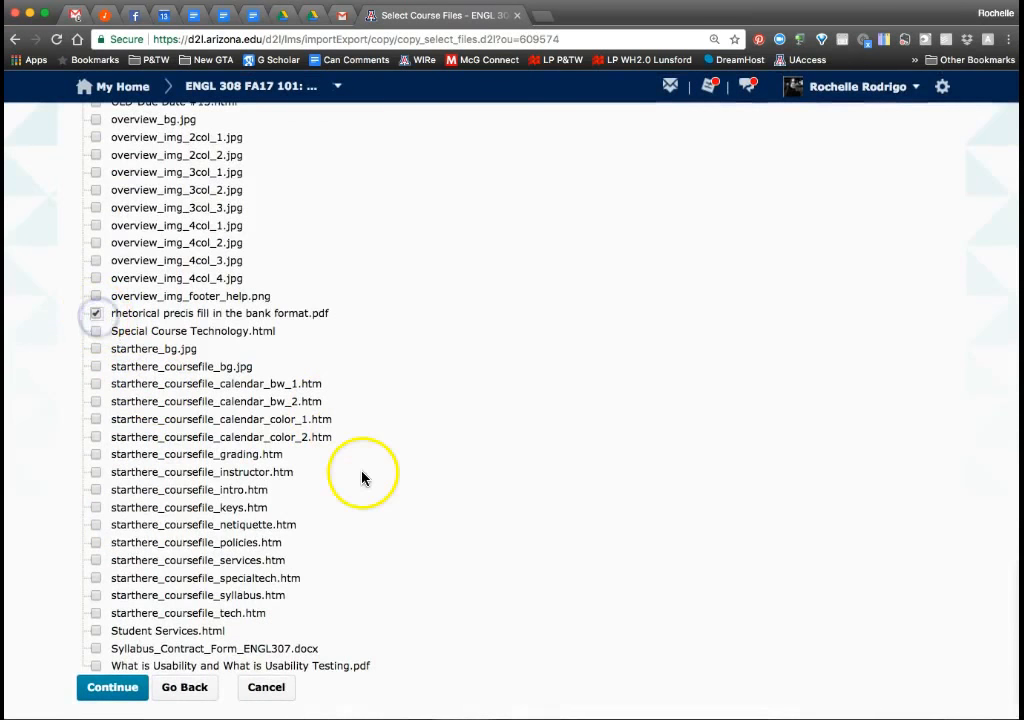
{"action": "left_click", "coordinate": [112, 688]}
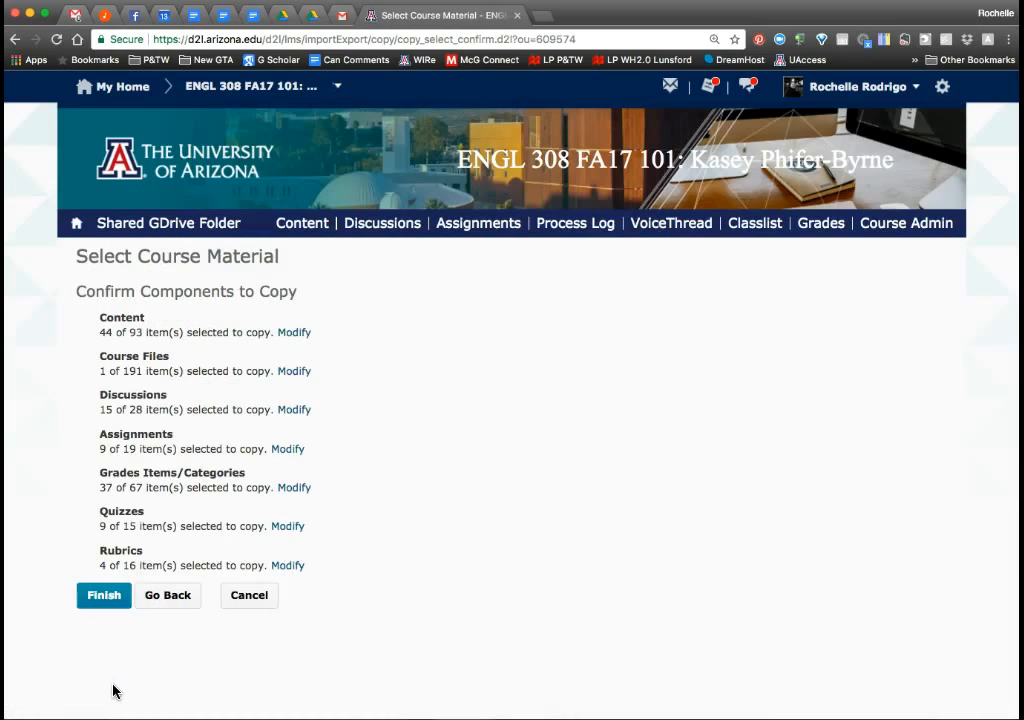
- Finish copying the confirmed components and open the course's Content area
{"action": "left_click", "coordinate": [90, 604]}
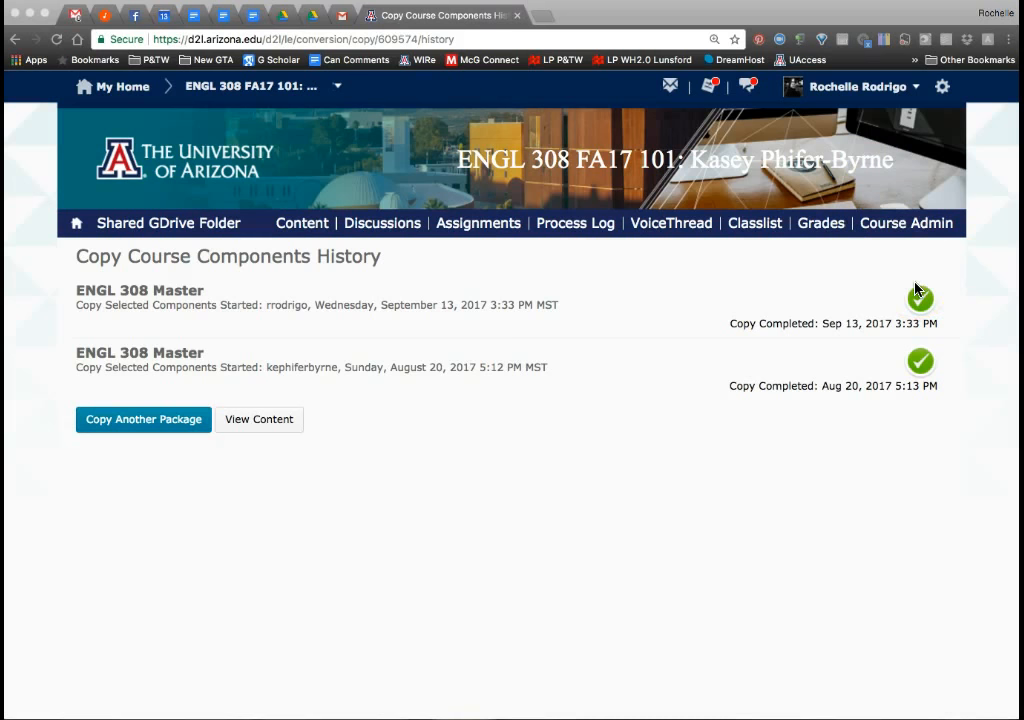
{"action": "left_click", "coordinate": [299, 231]}
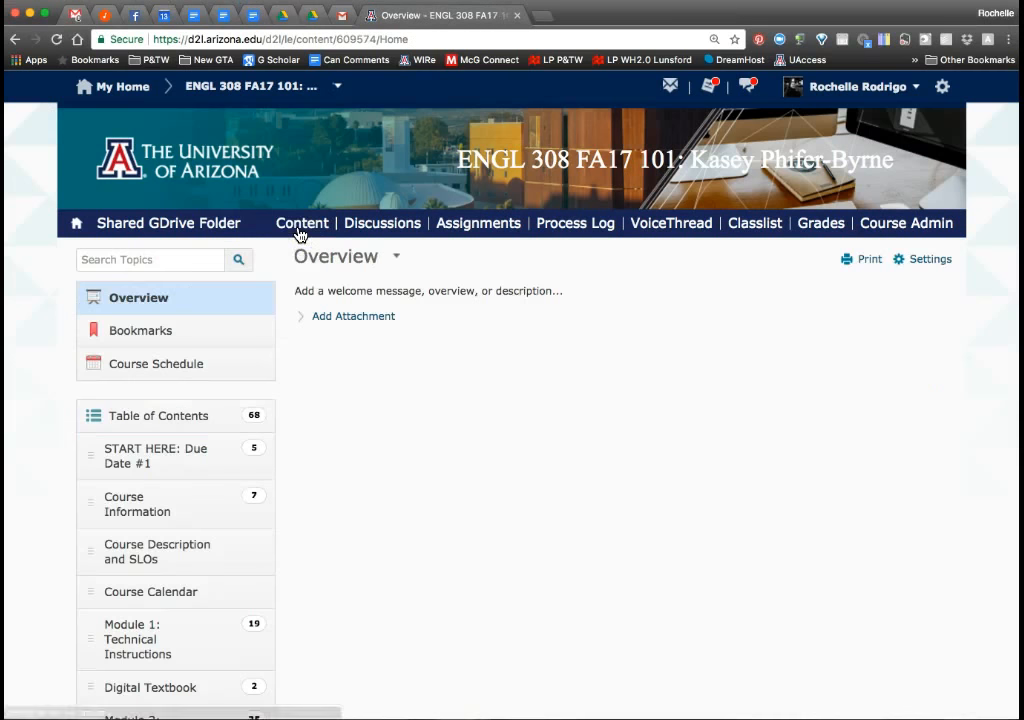
- Move the Module 2: Teamwork Research Report module above Digital Textbook in the course's table of contents
{"action": "scroll", "coordinate": [116, 430], "scroll_direction": "down", "scroll_amount": 3}
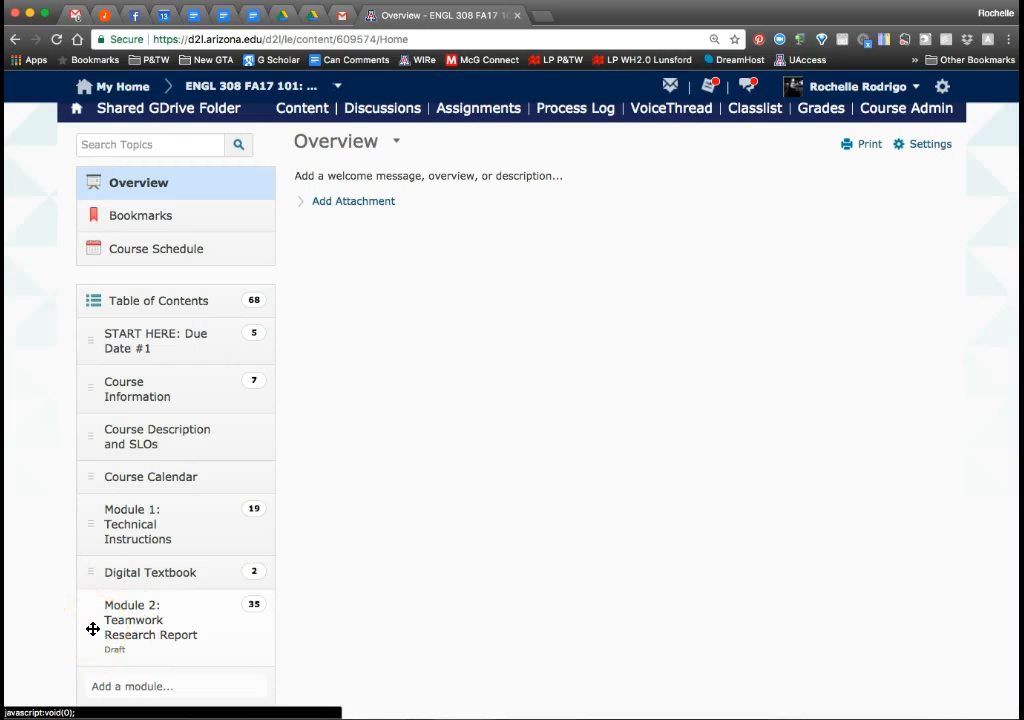
{"action": "left_click_drag", "start_coordinate": [93, 628], "coordinate": [91, 558]}
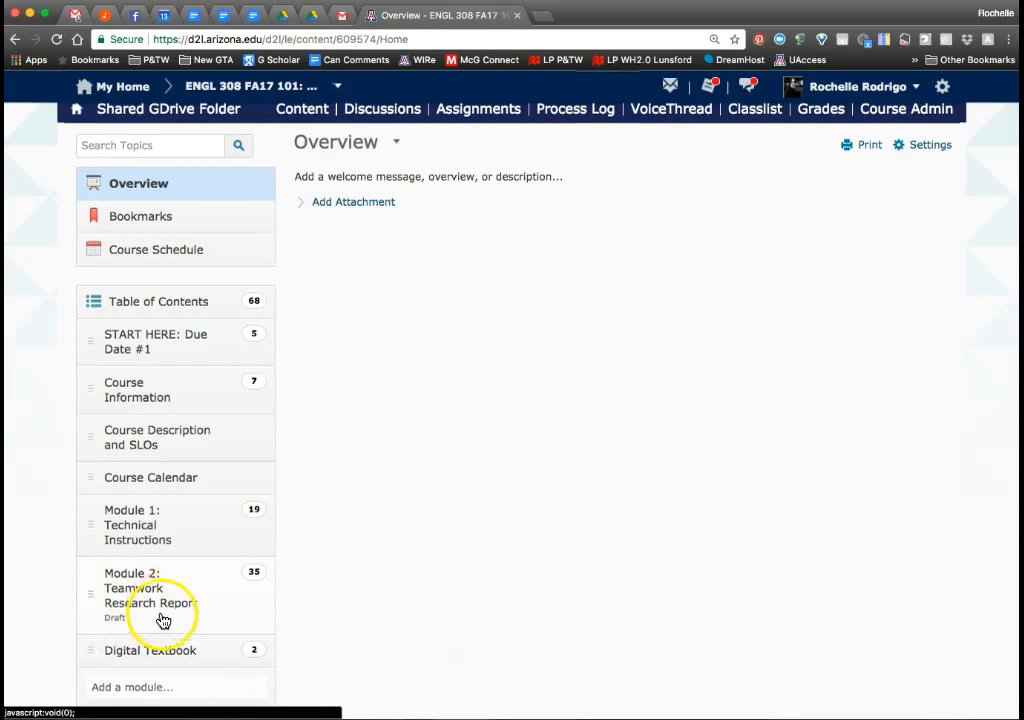
- Open the course discussions, collapse the General Course Discussions and Module 1 topics, and look through the copied Module 2 topics
{"action": "scroll", "coordinate": [190, 580], "scroll_direction": "up", "scroll_amount": 3}
{"action": "left_click", "coordinate": [383, 224]}
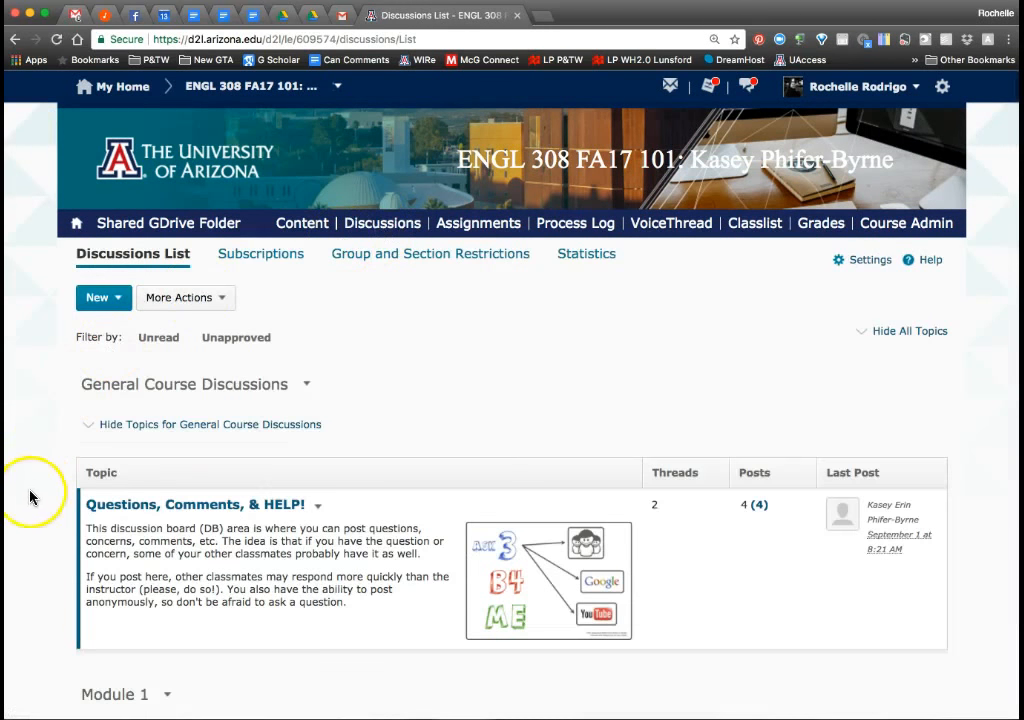
{"action": "scroll", "coordinate": [35, 488], "scroll_direction": "down", "scroll_amount": 2}
{"action": "left_click", "coordinate": [192, 312]}
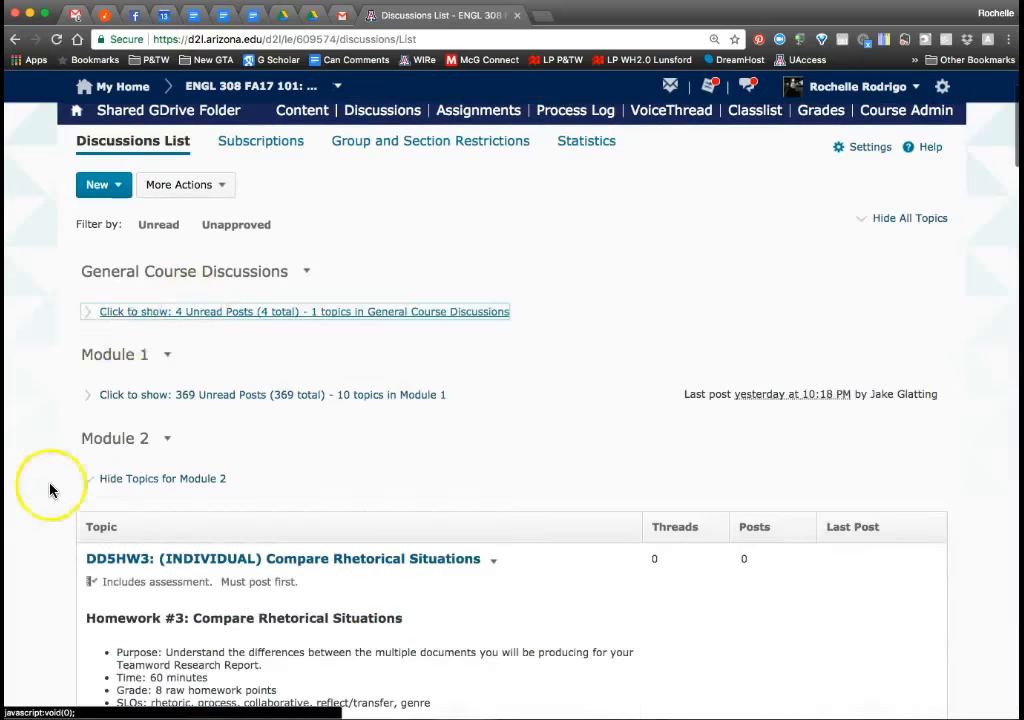
{"action": "scroll", "coordinate": [50, 490], "scroll_direction": "down", "scroll_amount": 5}
{"action": "scroll", "coordinate": [50, 490], "scroll_direction": "up", "scroll_amount": 3}
{"action": "scroll", "coordinate": [50, 490], "scroll_direction": "down", "scroll_amount": 15}
{"action": "scroll", "coordinate": [50, 490], "scroll_direction": "down", "scroll_amount": 8}
{"action": "scroll", "coordinate": [50, 490], "scroll_direction": "up", "scroll_amount": 2}
{"action": "scroll", "coordinate": [50, 490], "scroll_direction": "down", "scroll_amount": 20}
{"action": "scroll", "coordinate": [50, 490], "scroll_direction": "down", "scroll_amount": 13}
{"action": "scroll", "coordinate": [50, 490], "scroll_direction": "up", "scroll_amount": 12}
{"action": "scroll", "coordinate": [50, 490], "scroll_direction": "up", "scroll_amount": 20}
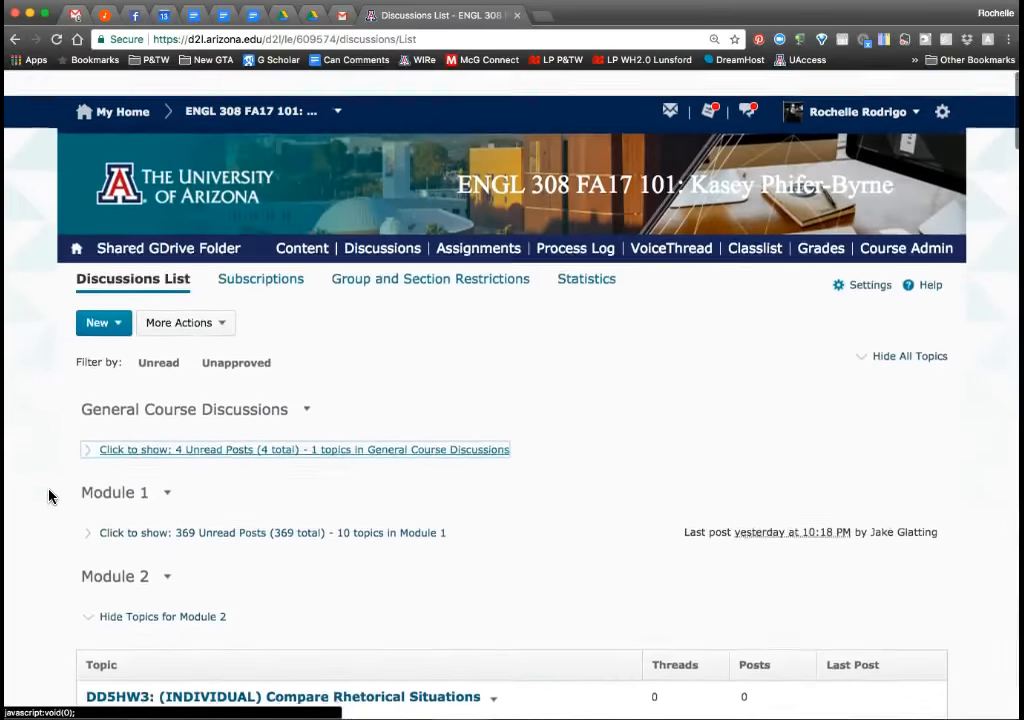
- Open the assignment submission folders and check which folders are listed under Module 2
{"action": "scroll", "coordinate": [50, 497], "scroll_direction": "down", "scroll_amount": 1}
{"action": "left_click", "coordinate": [465, 230]}
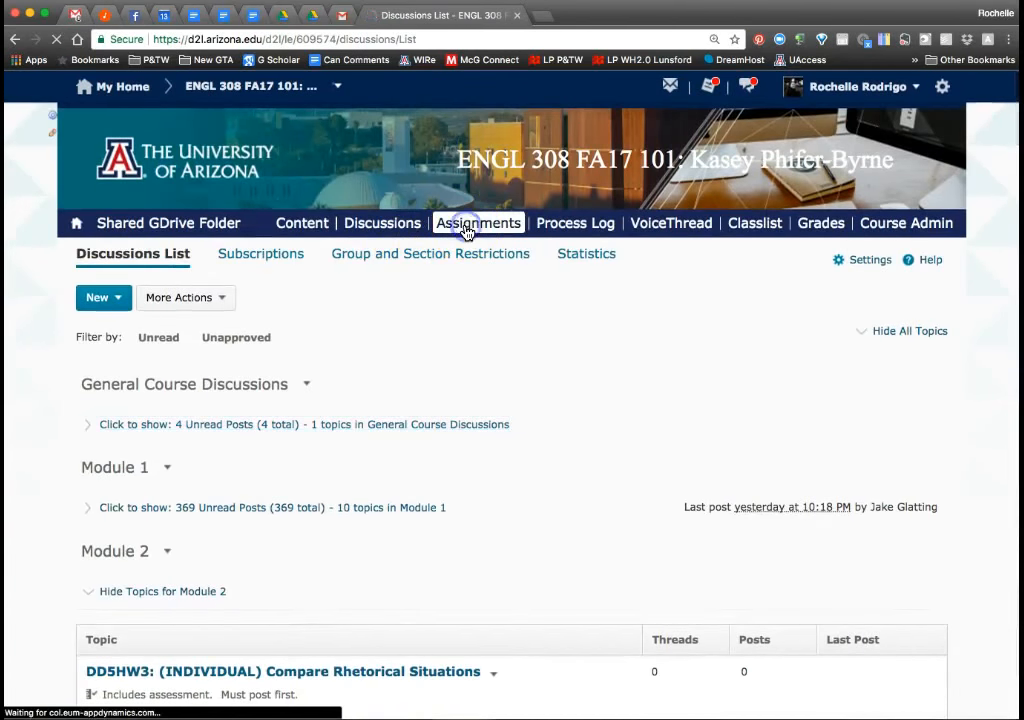
{"action": "scroll", "coordinate": [443, 345], "scroll_direction": "down", "scroll_amount": 2}
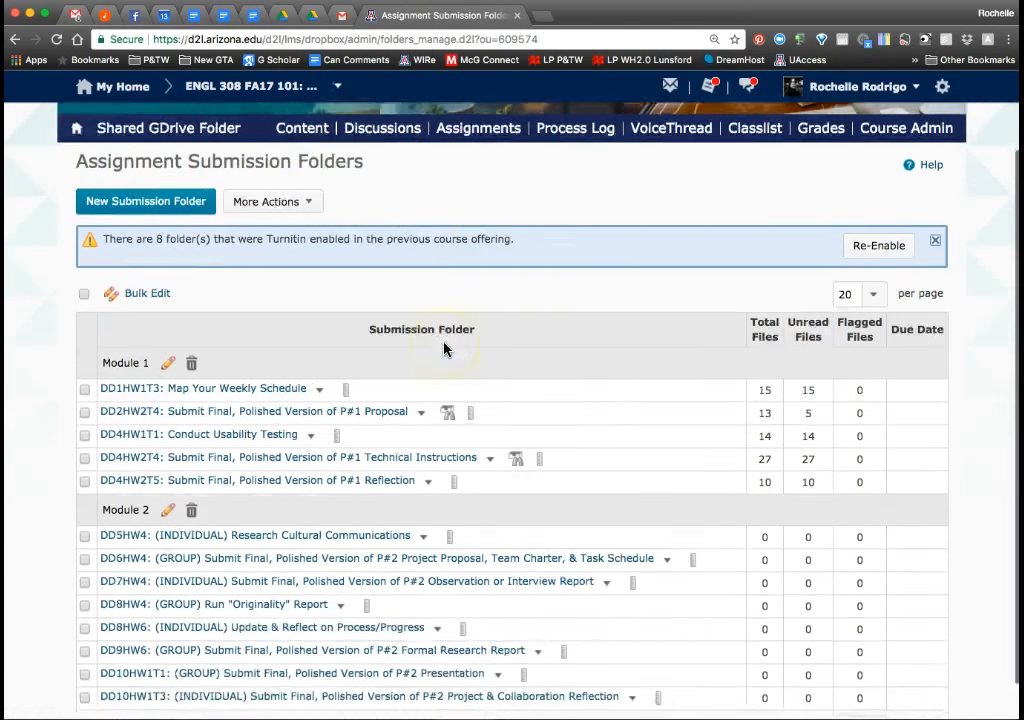
{"action": "scroll", "coordinate": [445, 348], "scroll_direction": "down", "scroll_amount": 1}
{"action": "scroll", "coordinate": [293, 469], "scroll_direction": "up", "scroll_amount": 2}
{"action": "scroll", "coordinate": [293, 469], "scroll_direction": "up", "scroll_amount": 1}
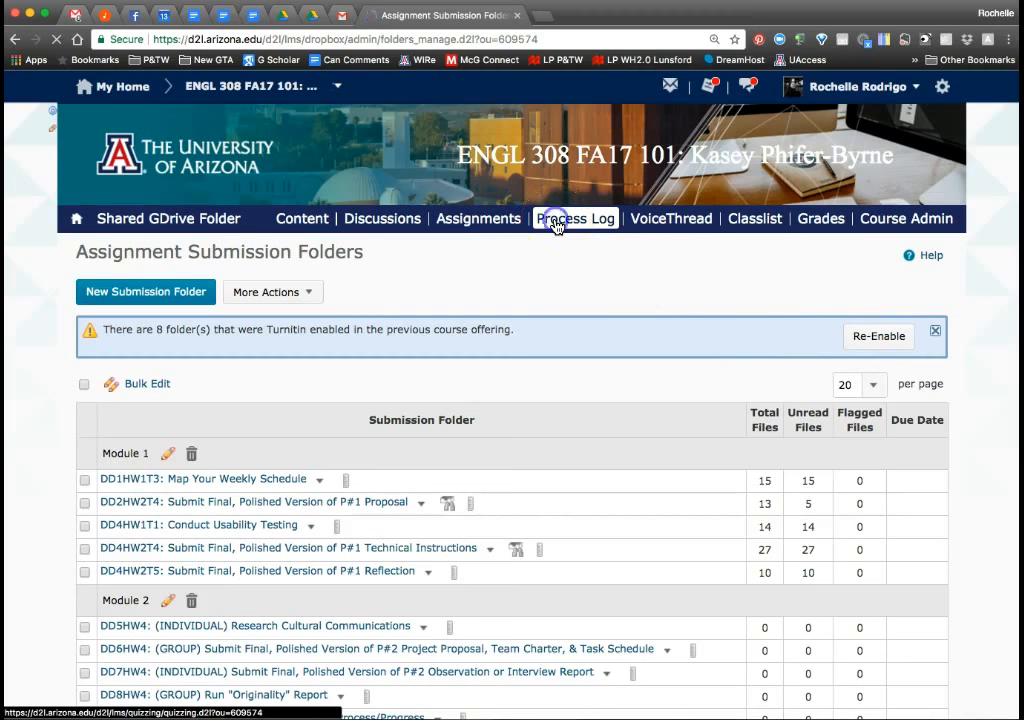
- Open the Process Log's quiz list and review the quizzes under Module 2
{"action": "scroll", "coordinate": [103, 366], "scroll_direction": "down", "scroll_amount": 3}
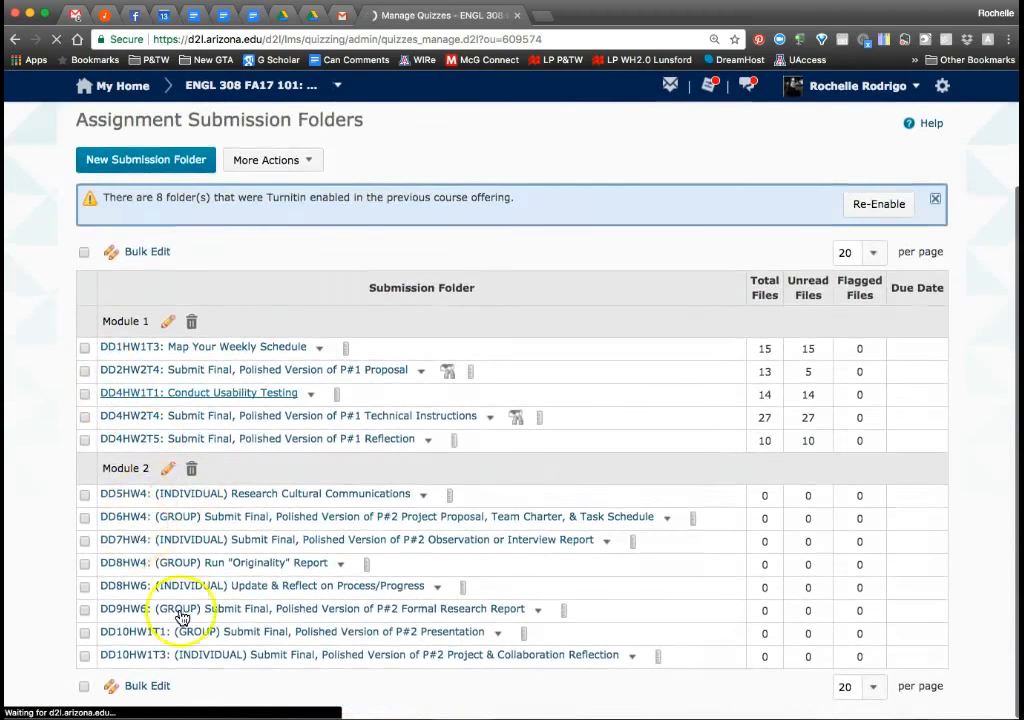
{"action": "left_click", "coordinate": [230, 578]}
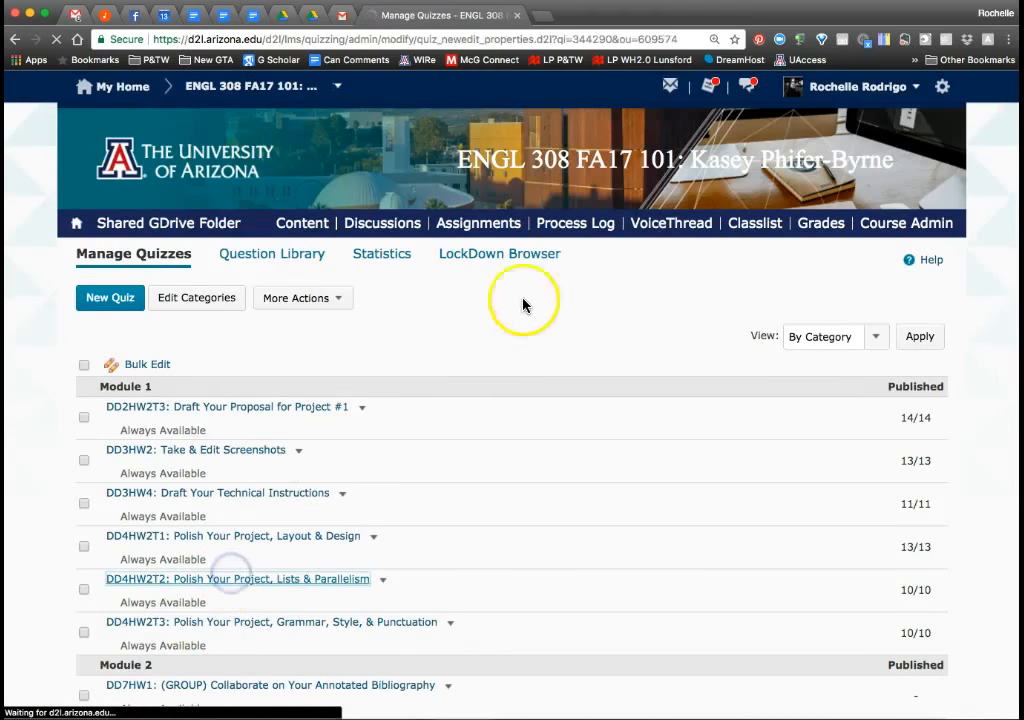
{"action": "left_click", "coordinate": [571, 222]}
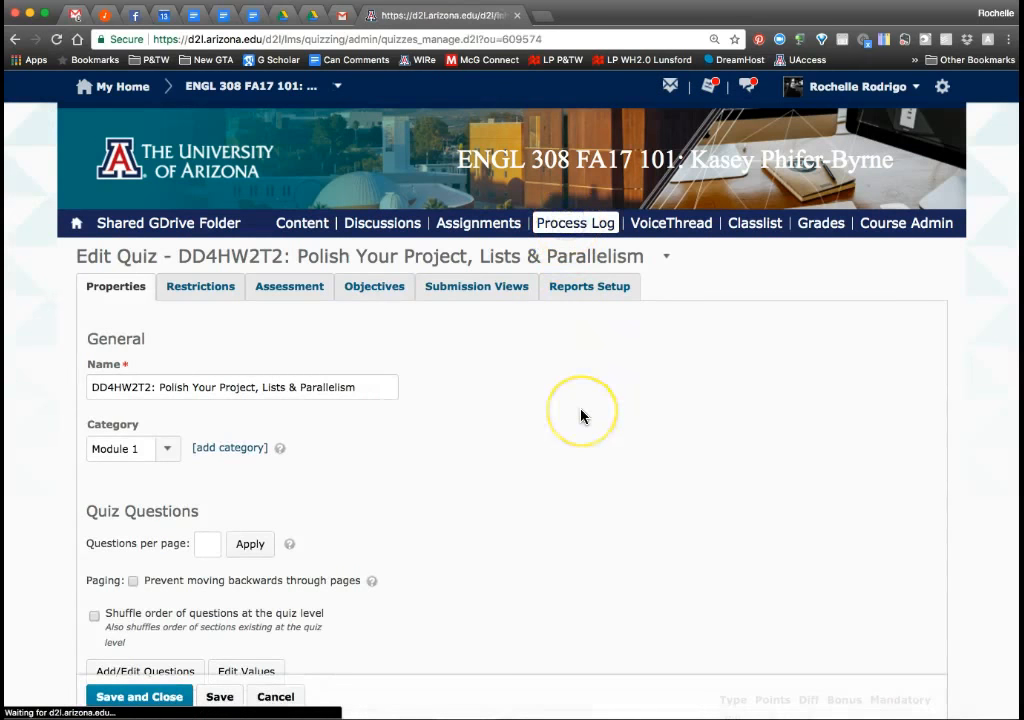
{"action": "scroll", "coordinate": [583, 416], "scroll_direction": "down", "scroll_amount": 5}
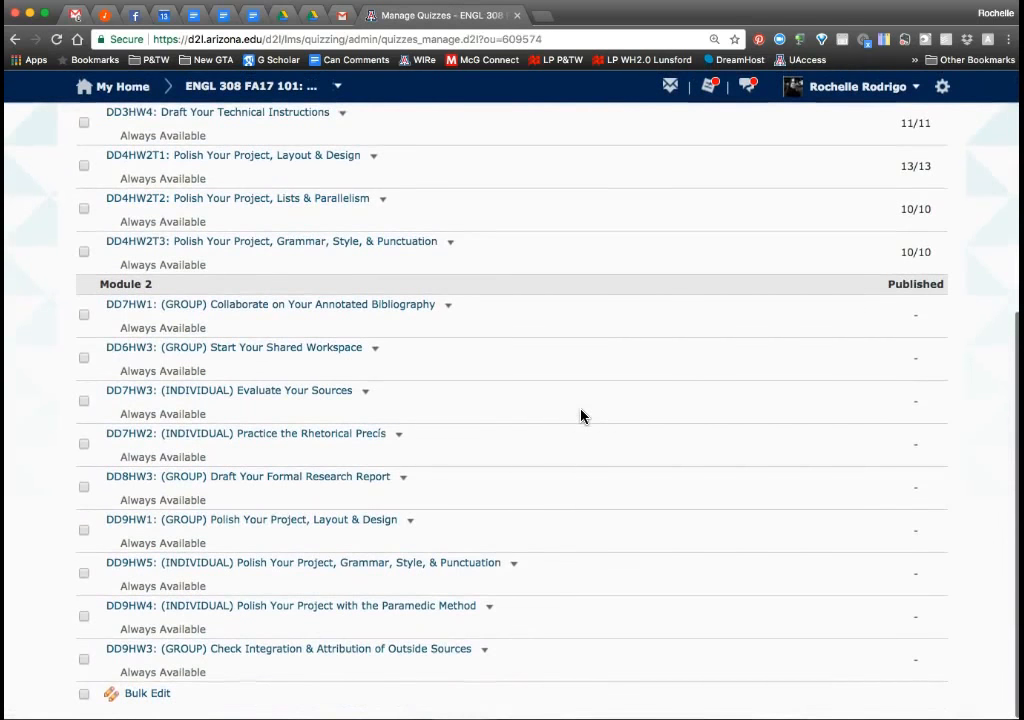
{"action": "scroll", "coordinate": [213, 330], "scroll_direction": "up", "scroll_amount": 2}
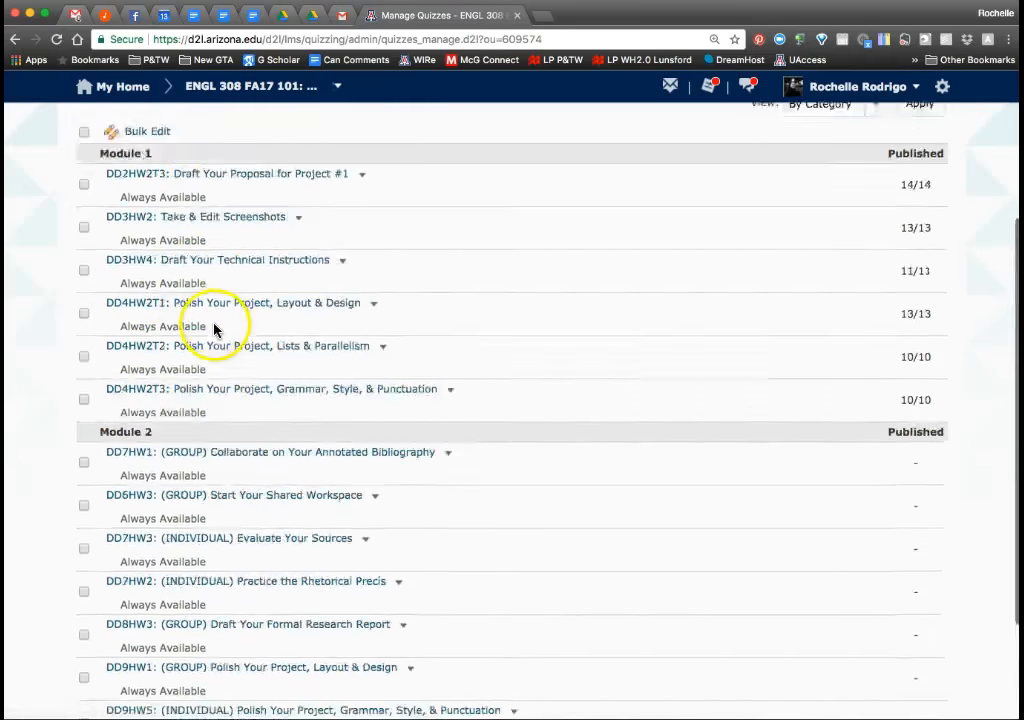
{"action": "scroll", "coordinate": [213, 330], "scroll_direction": "up", "scroll_amount": 4}
- Open Module 2: Teamwork Research Report in the course content and review its activities under Due Dates #5 to #7
{"action": "left_click", "coordinate": [278, 228]}
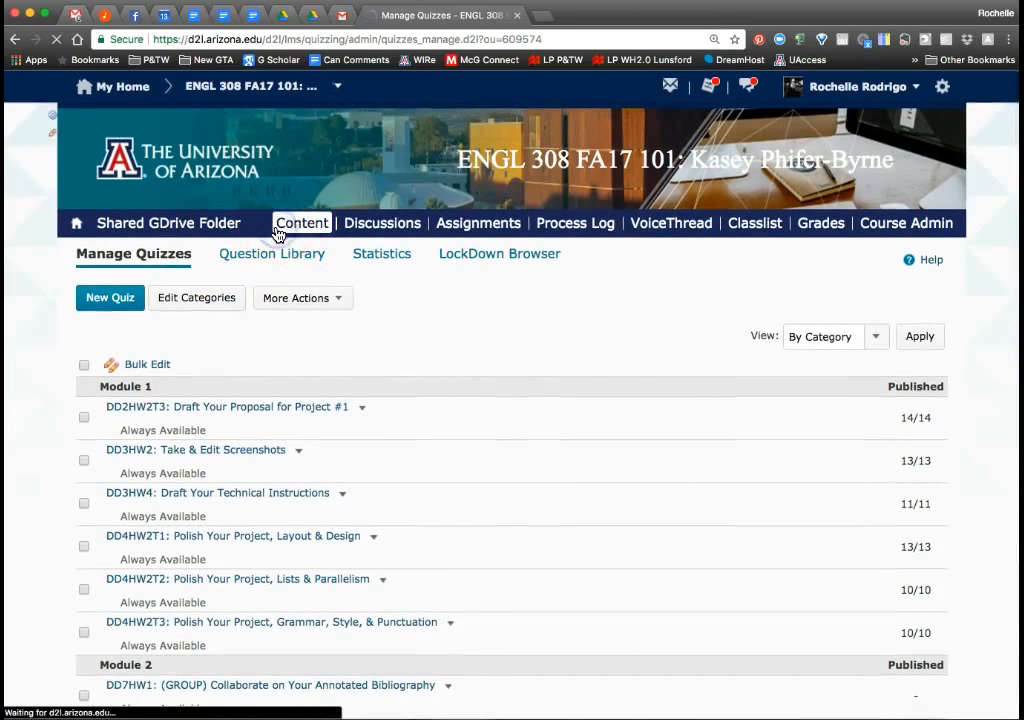
{"action": "scroll", "coordinate": [123, 480], "scroll_direction": "down", "scroll_amount": 2}
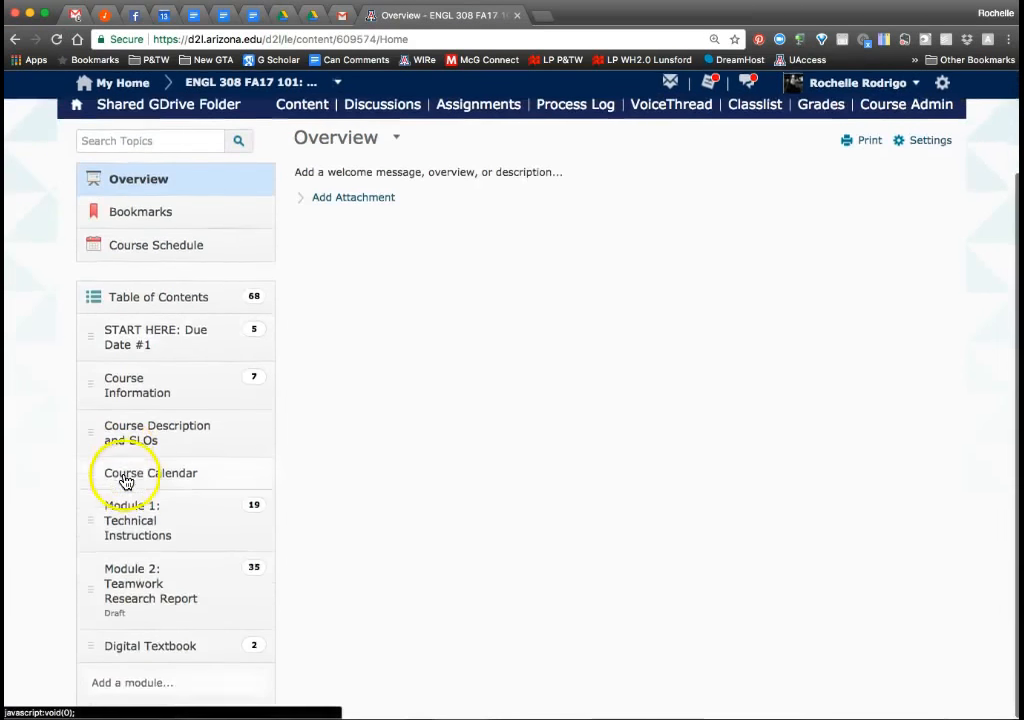
{"action": "left_click", "coordinate": [130, 592]}
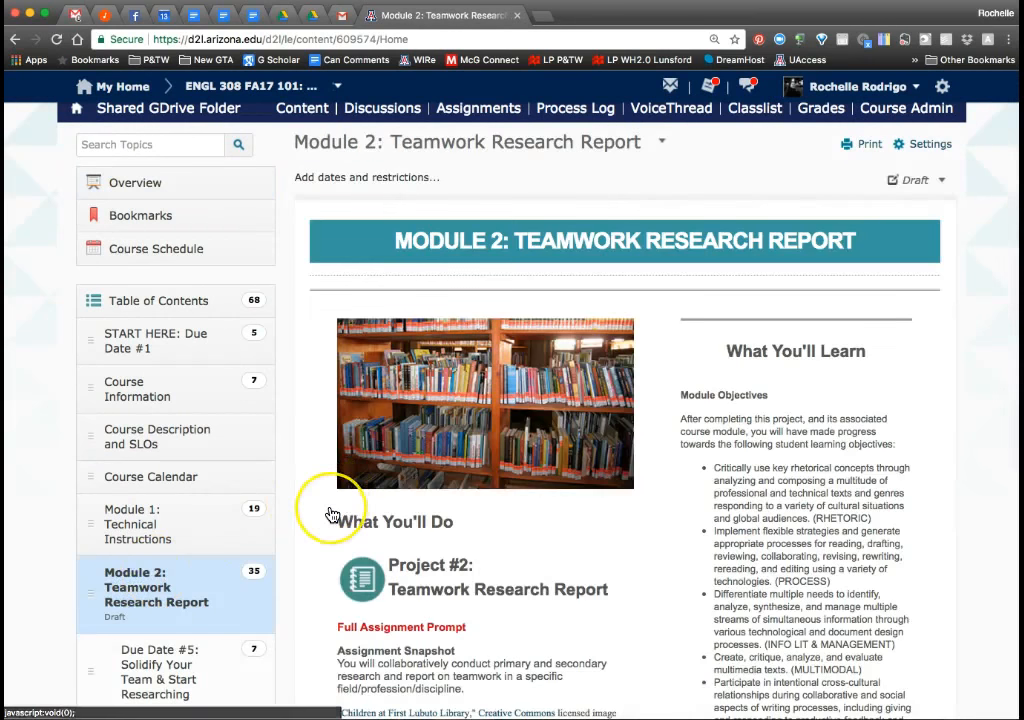
{"action": "scroll", "coordinate": [332, 515], "scroll_direction": "down", "scroll_amount": 10}
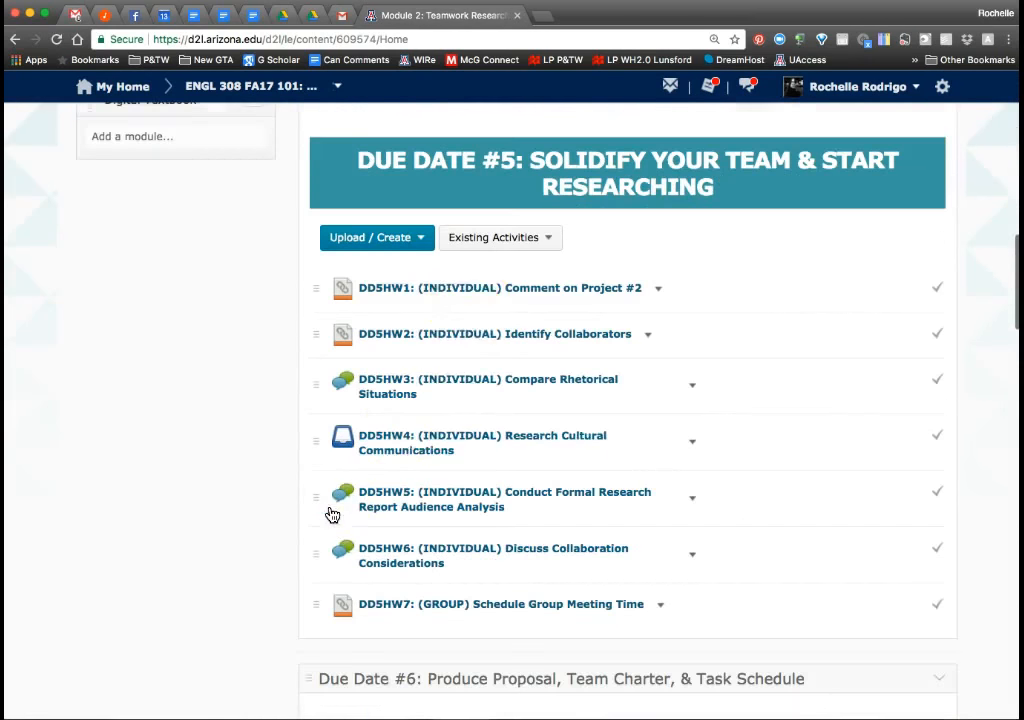
{"action": "scroll", "coordinate": [434, 542], "scroll_direction": "down", "scroll_amount": 4}
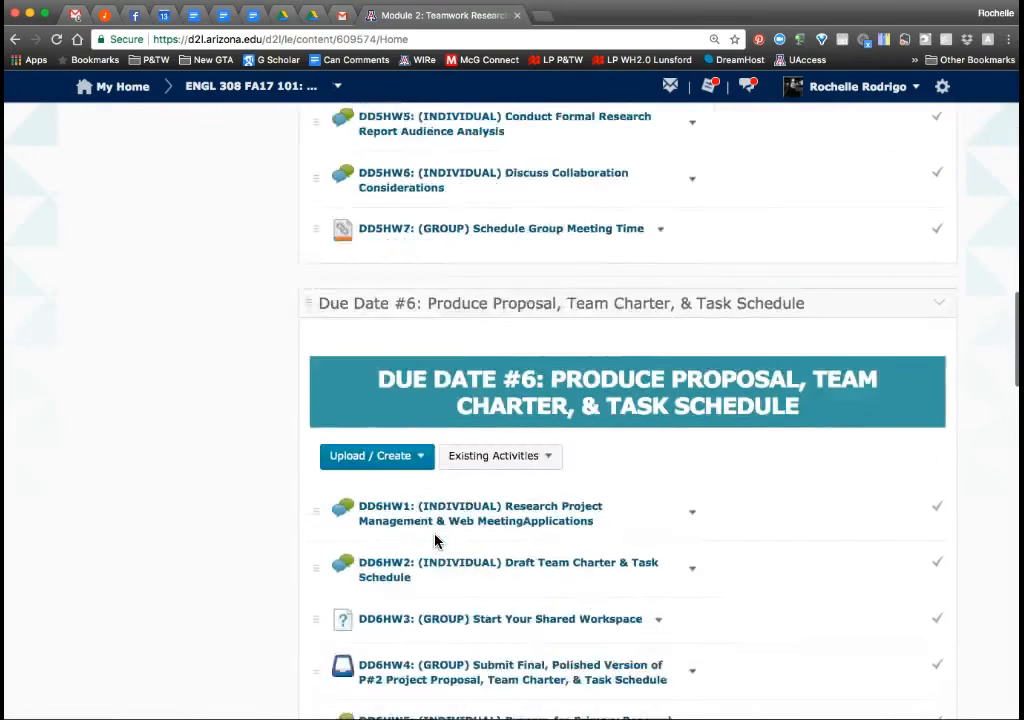
{"action": "scroll", "coordinate": [434, 542], "scroll_direction": "down", "scroll_amount": 3}
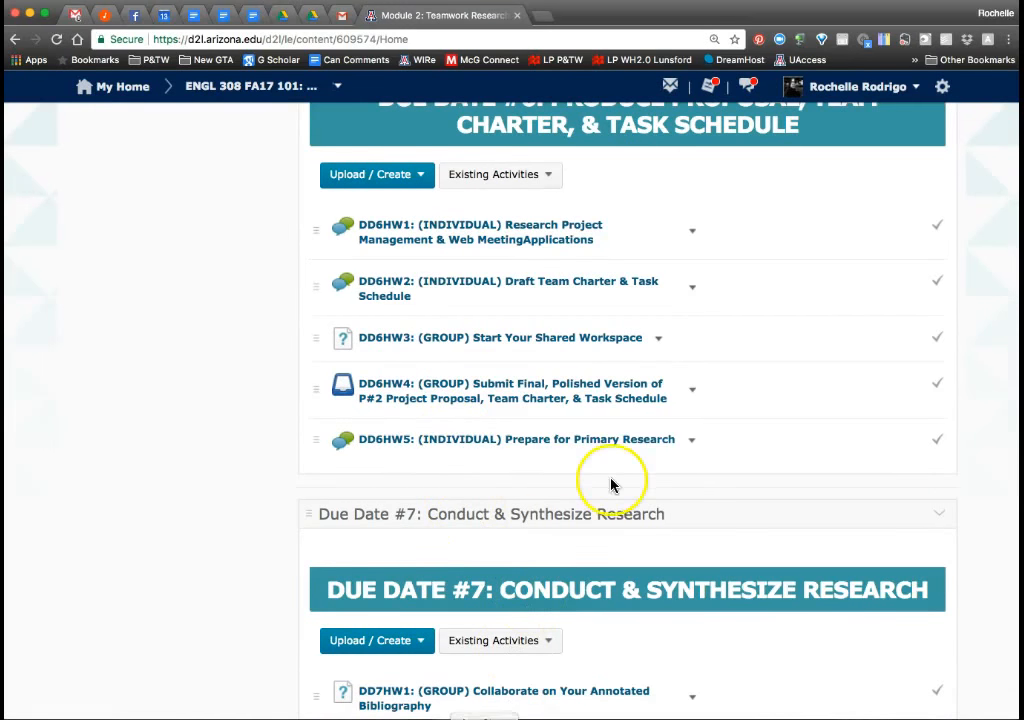
{"action": "scroll", "coordinate": [532, 607], "scroll_direction": "up", "scroll_amount": 15}
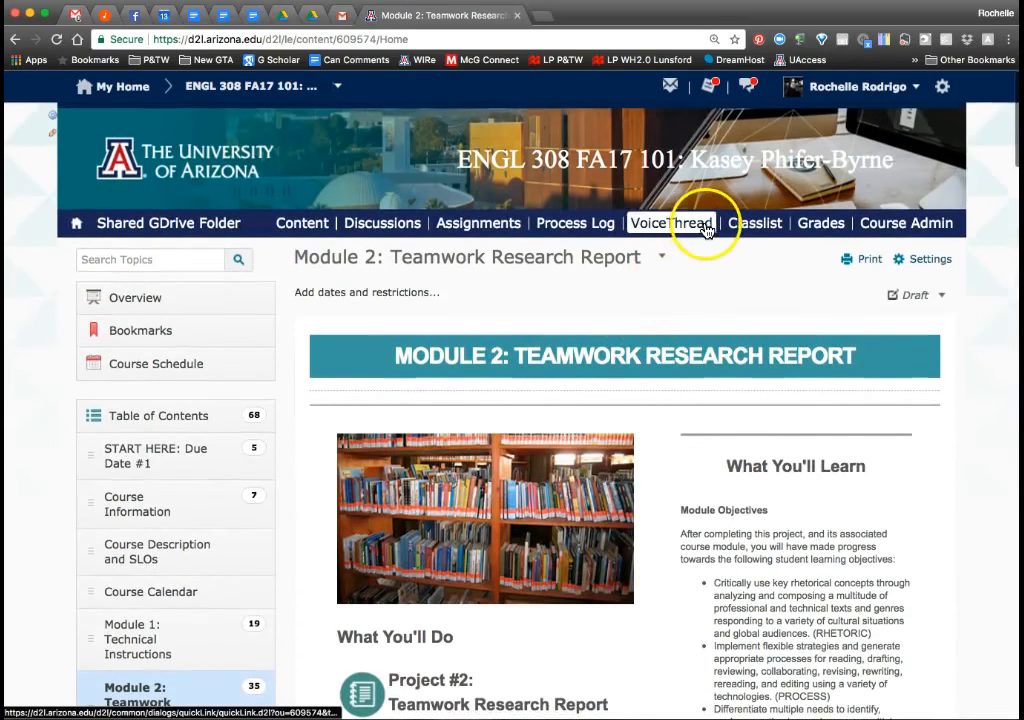
- Reorder the grade categories so that Module 2: Teamwork Research Report is in position 2, and save the order
{"action": "left_click", "coordinate": [814, 229]}
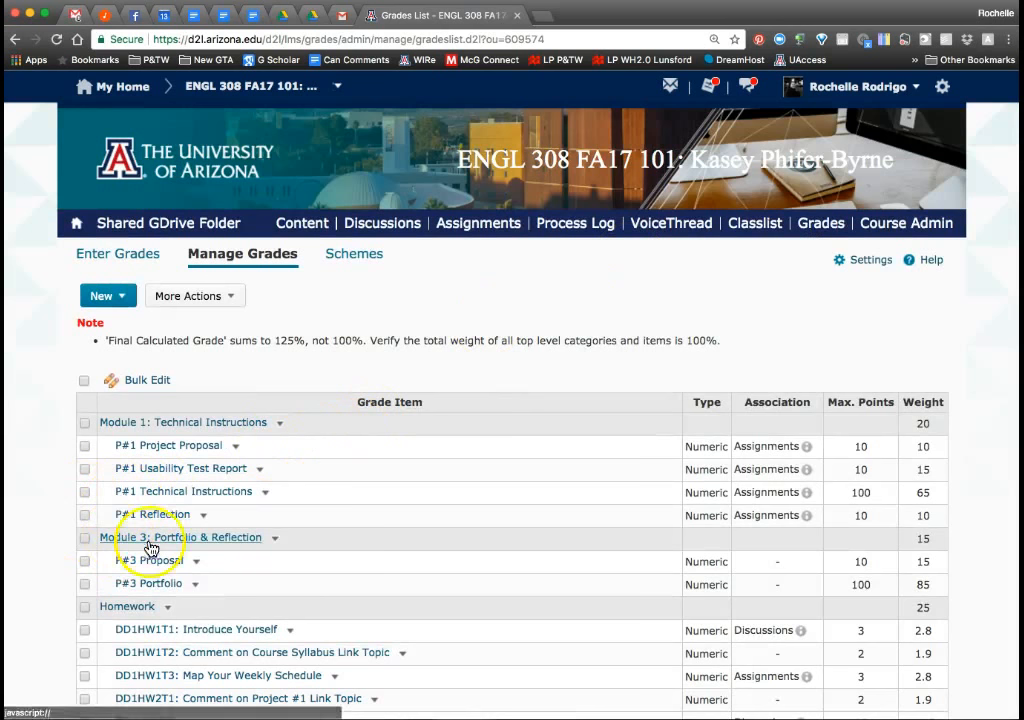
{"action": "left_click", "coordinate": [155, 298]}
{"action": "left_click", "coordinate": [201, 335]}
{"action": "scroll", "coordinate": [624, 427], "scroll_direction": "down", "scroll_amount": 15}
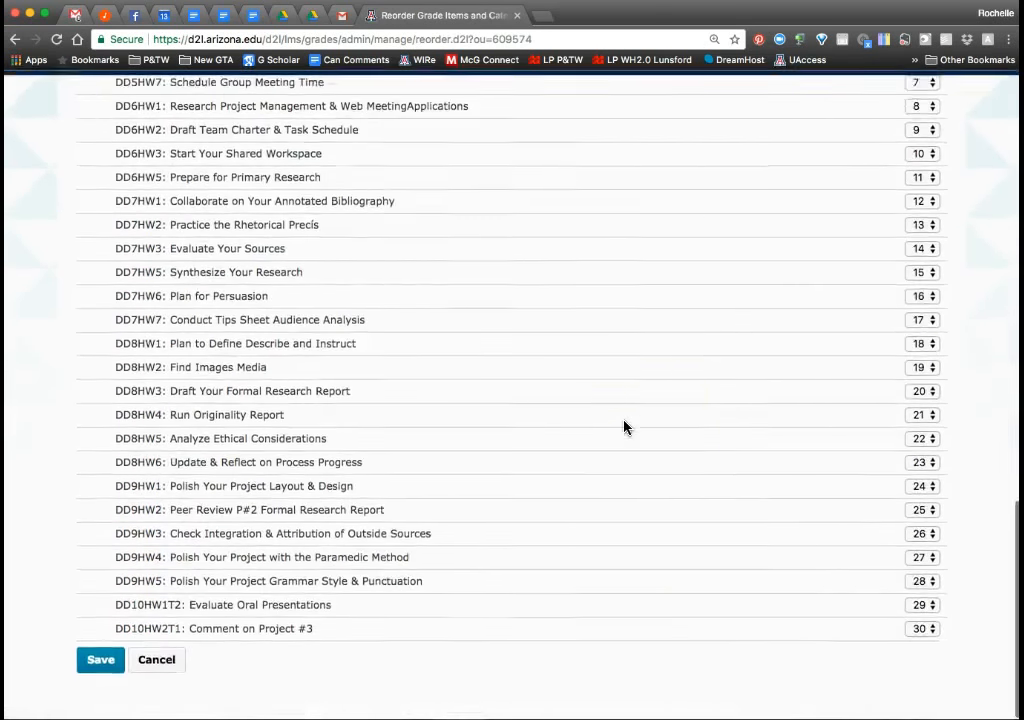
{"action": "scroll", "coordinate": [697, 523], "scroll_direction": "up", "scroll_amount": 3}
{"action": "scroll", "coordinate": [697, 524], "scroll_direction": "up", "scroll_amount": 1}
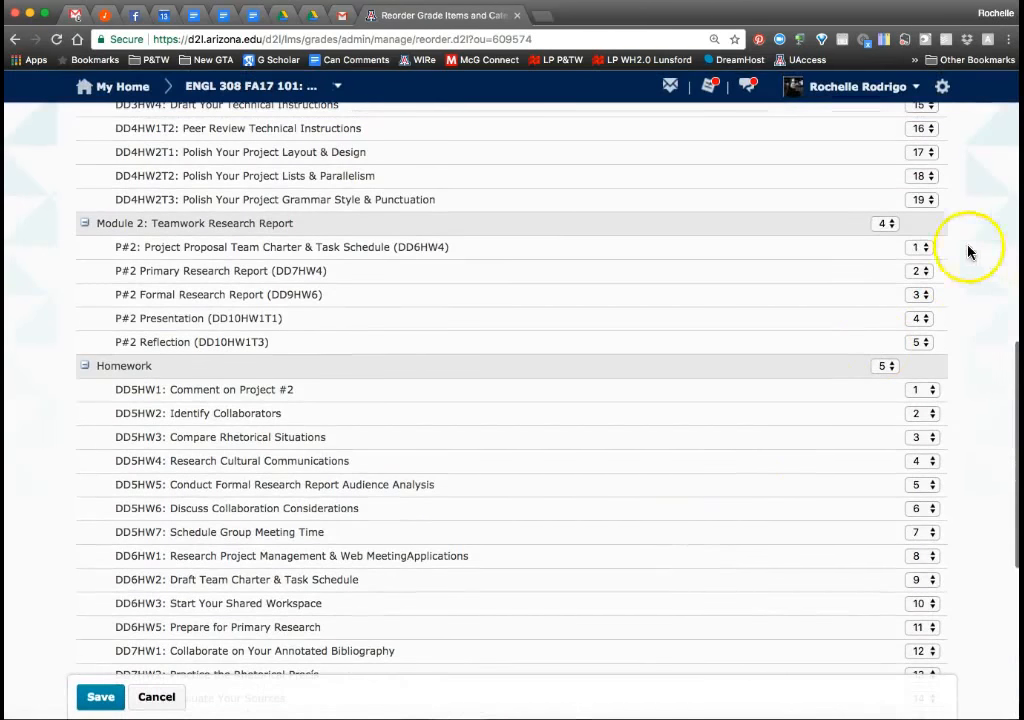
{"action": "left_click", "coordinate": [886, 223]}
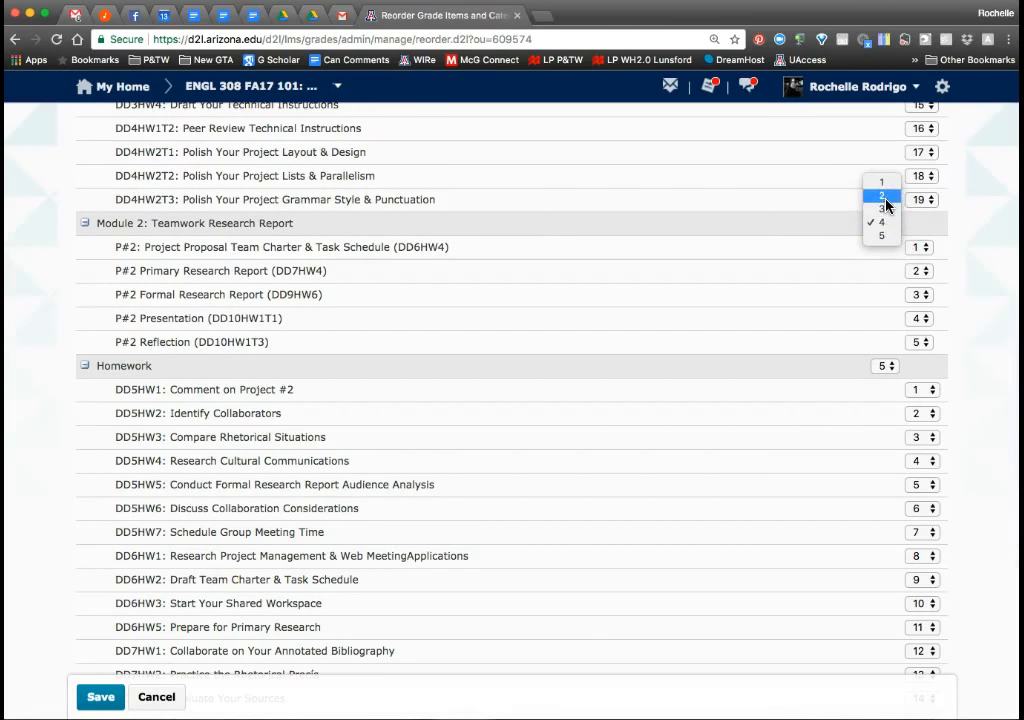
{"action": "left_click", "coordinate": [883, 197]}
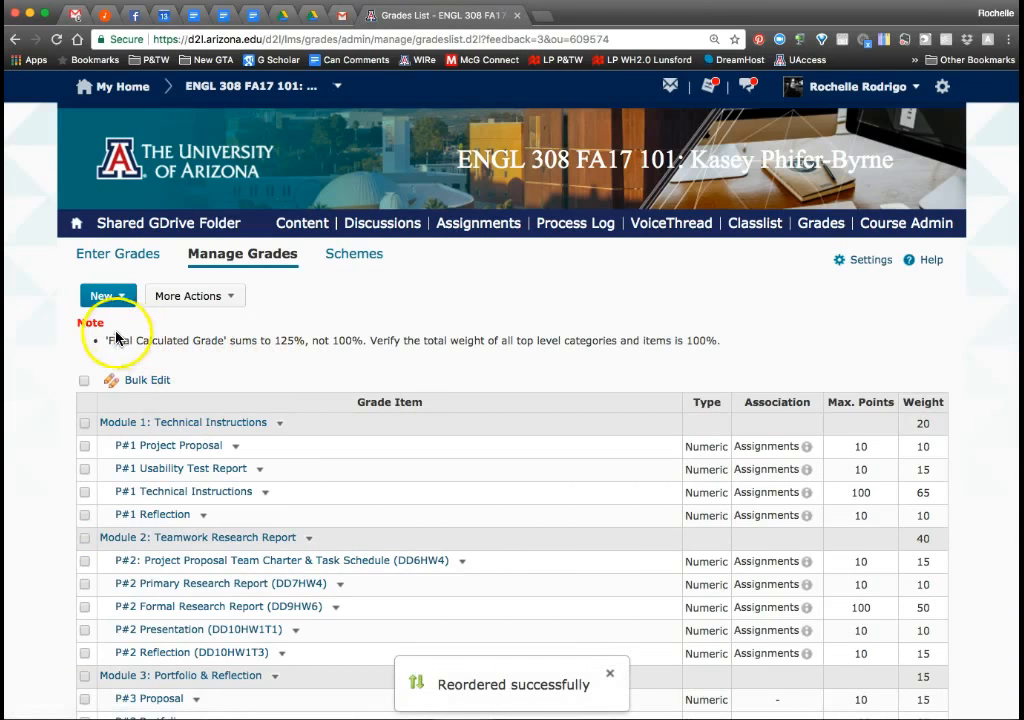
- Check the final grade weight note and look through the grade list for duplicate Homework categories
{"action": "left_click_drag", "start_coordinate": [109, 347], "coordinate": [616, 353]}
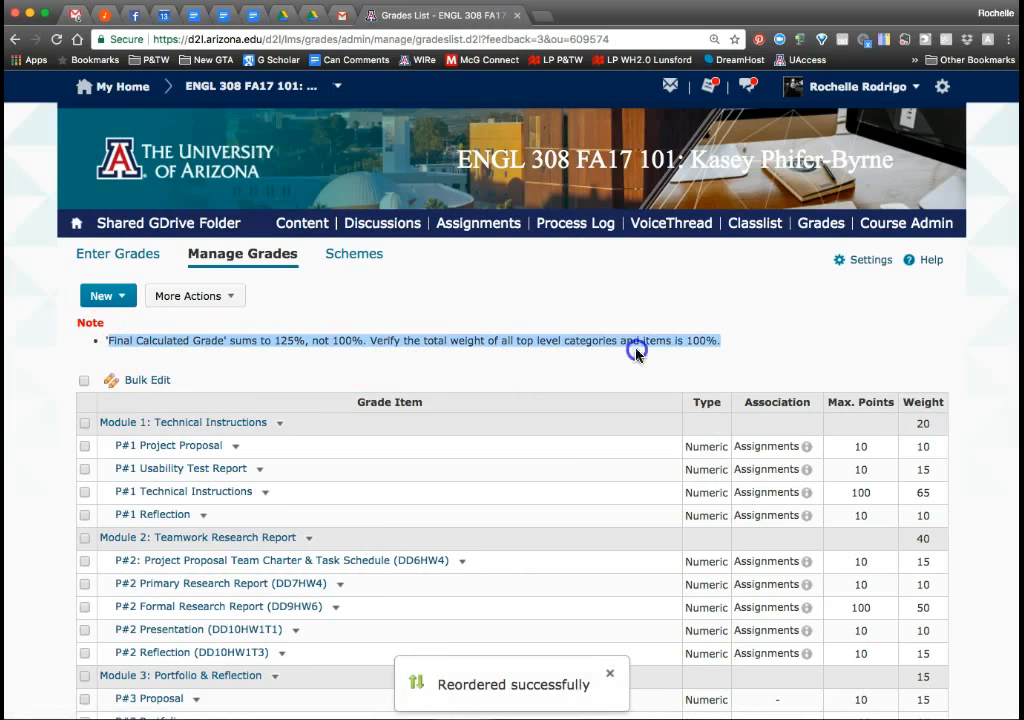
{"action": "left_click", "coordinate": [69, 487]}
{"action": "scroll", "coordinate": [67, 487], "scroll_direction": "down", "scroll_amount": 5}
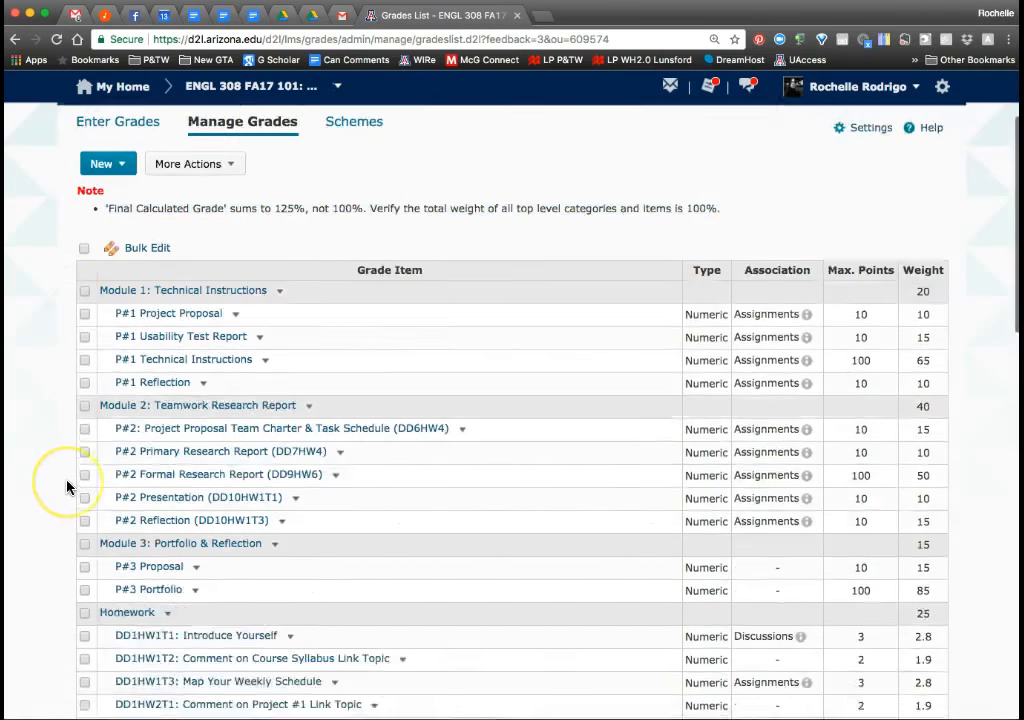
{"action": "scroll", "coordinate": [67, 487], "scroll_direction": "down", "scroll_amount": 3}
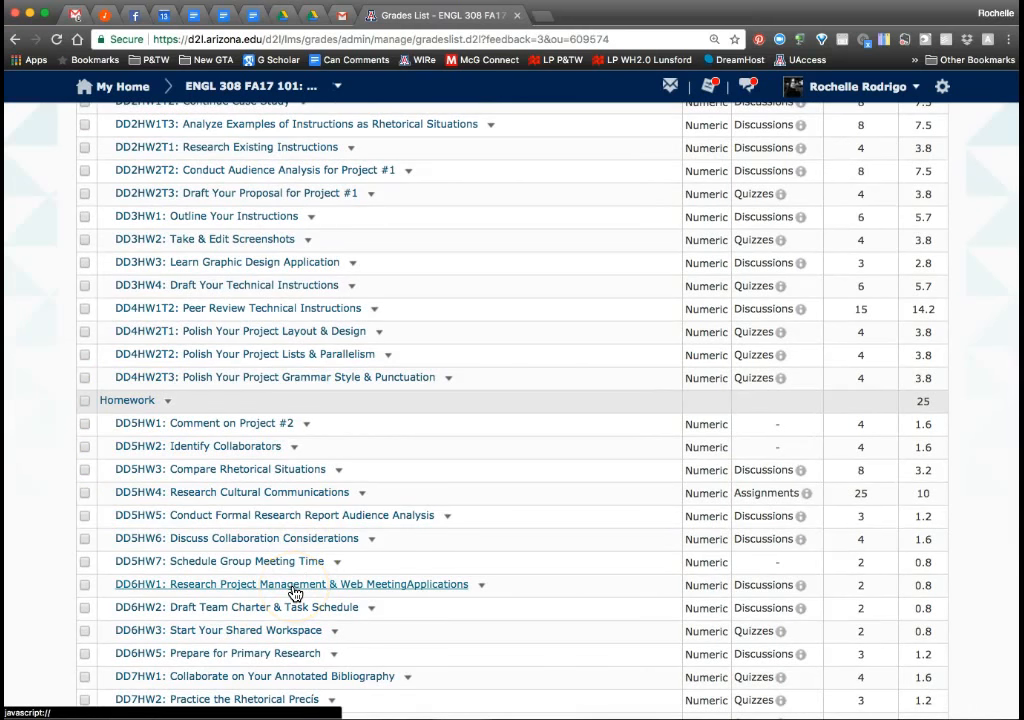
{"action": "scroll", "coordinate": [294, 594], "scroll_direction": "up", "scroll_amount": 15}
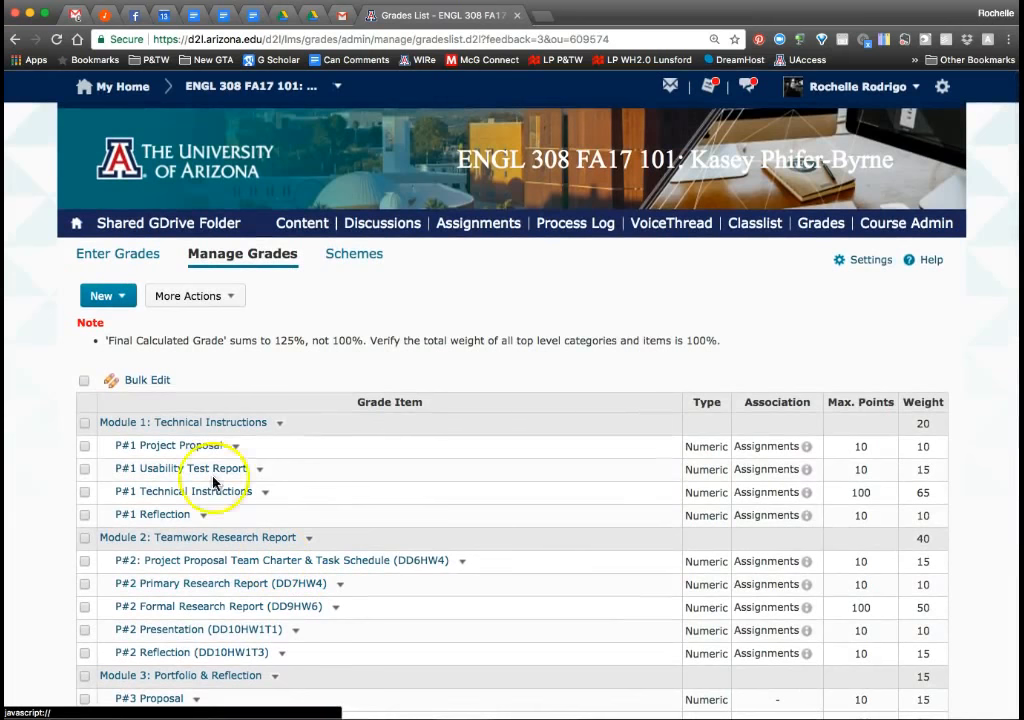
- Select all grade items and categories and open them for bulk editing
{"action": "left_click", "coordinate": [84, 380]}
{"action": "left_click", "coordinate": [145, 381]}
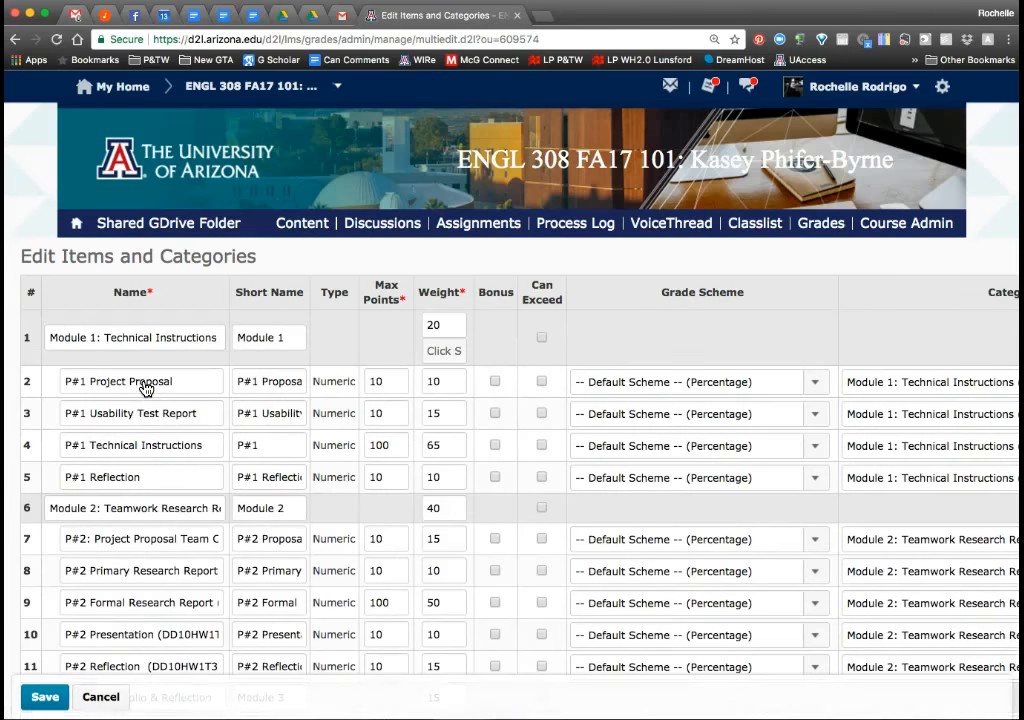
{"action": "scroll", "coordinate": [334, 419], "scroll_direction": "down", "scroll_amount": 10}
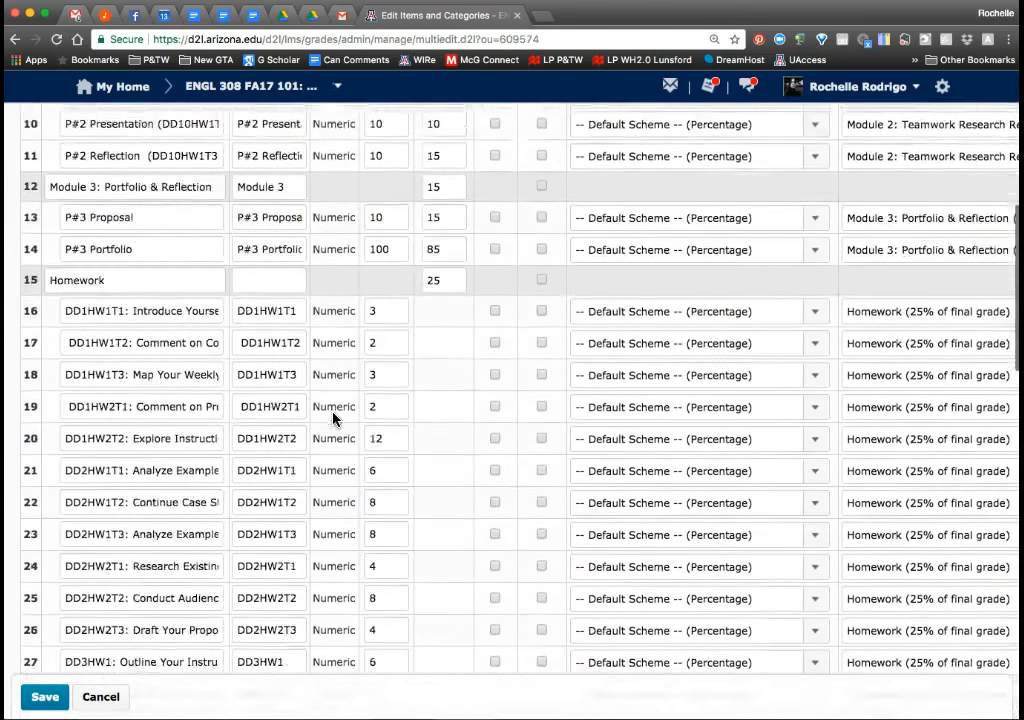
{"action": "scroll", "coordinate": [334, 419], "scroll_direction": "down", "scroll_amount": 15}
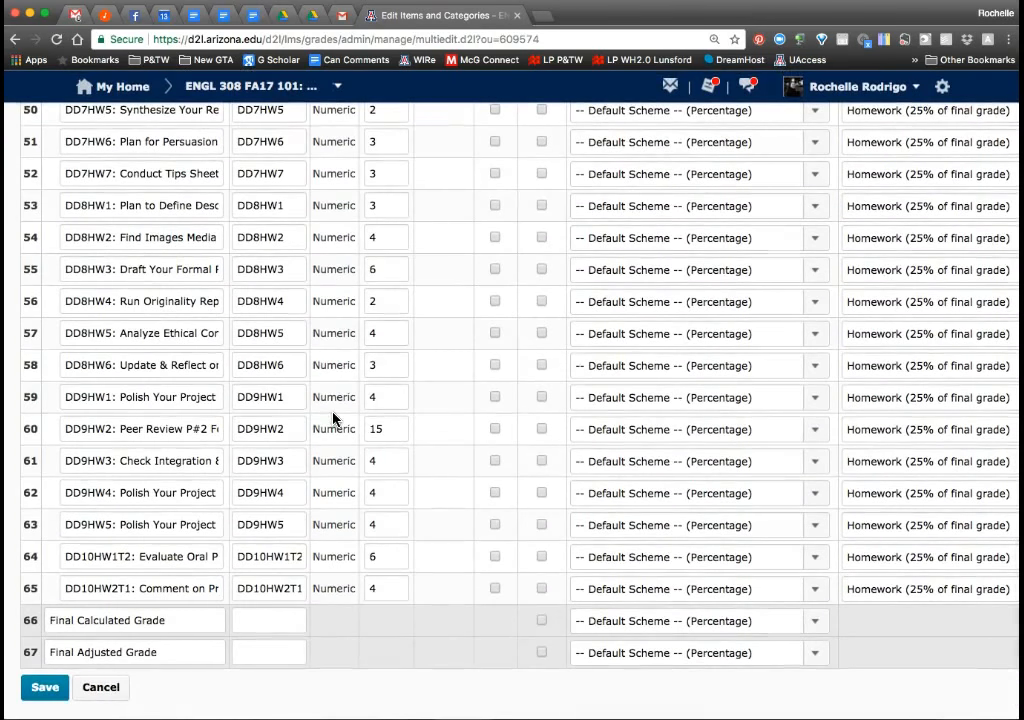
- Reassign DD10HW2T1, DD10HW1T2 and DD9HW5 from the second Homework category to the first one
{"action": "left_click", "coordinate": [882, 596]}
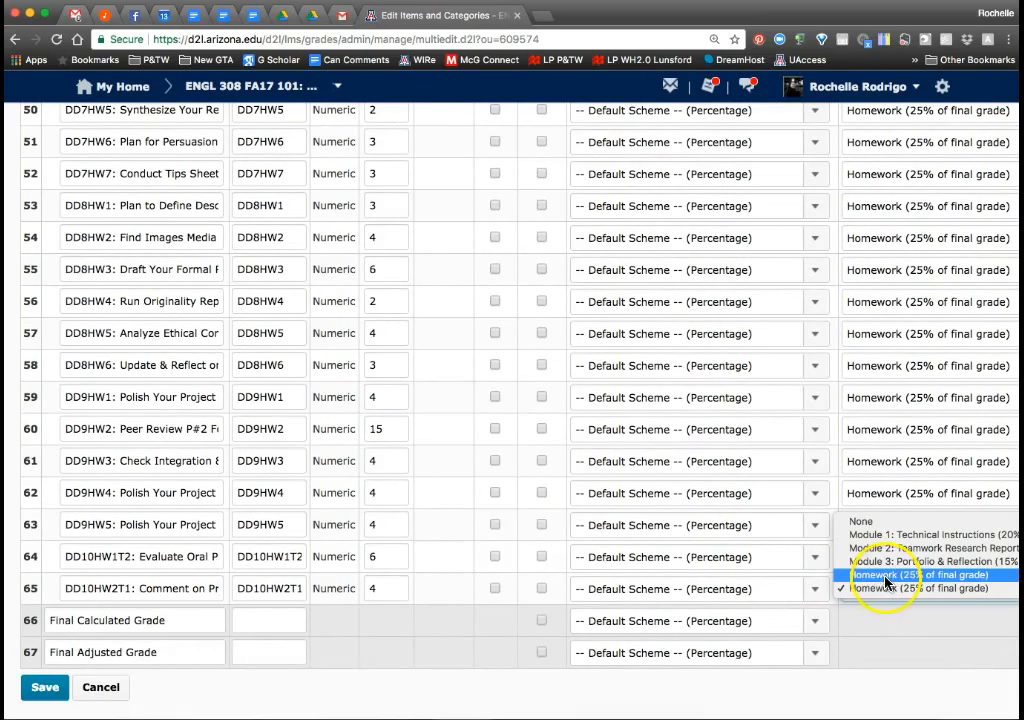
{"action": "left_click", "coordinate": [885, 578]}
{"action": "left_click", "coordinate": [881, 557]}
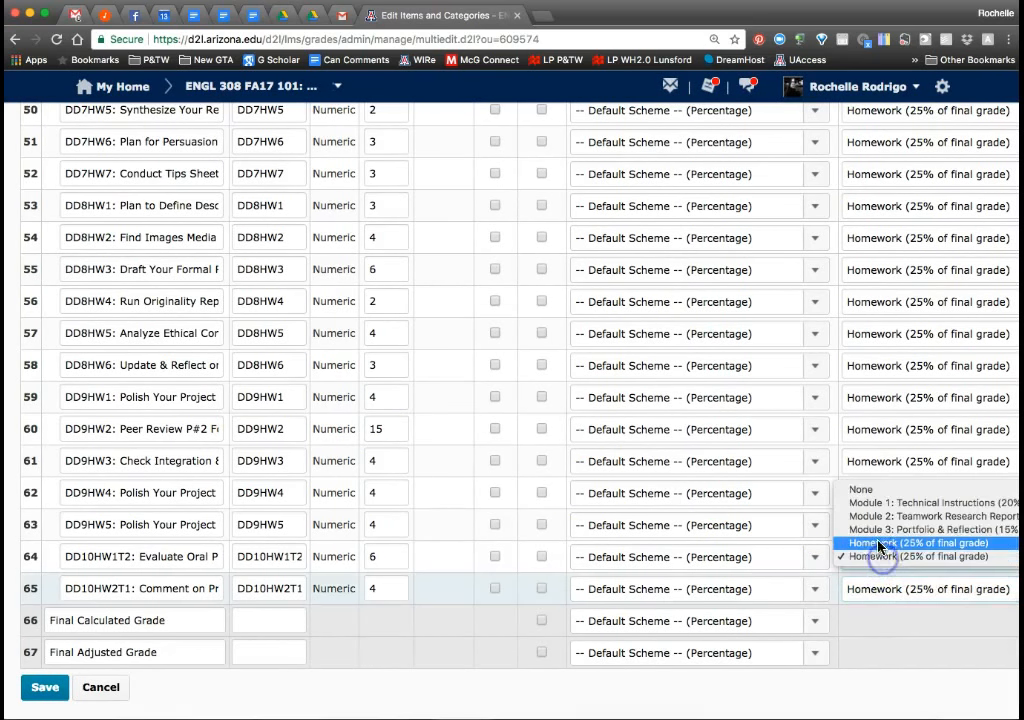
{"action": "left_click", "coordinate": [880, 545]}
{"action": "left_click", "coordinate": [881, 526]}
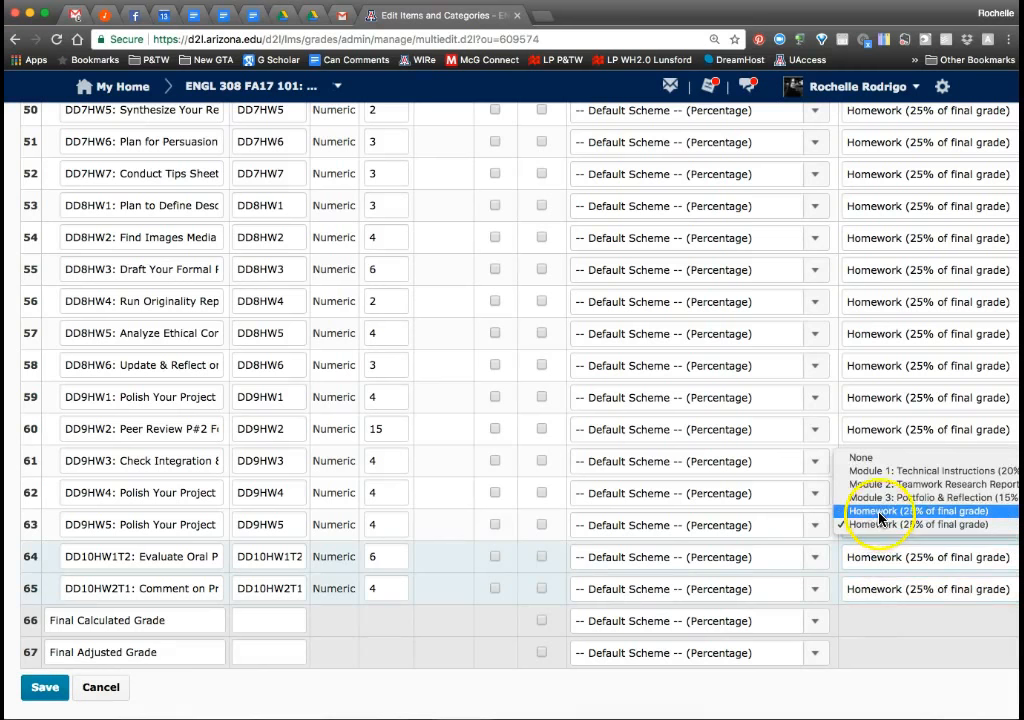
{"action": "left_click", "coordinate": [880, 513]}
- Reassign DD9HW4, DD9HW3 and DD9HW2 to the first Homework category as well
{"action": "left_click", "coordinate": [875, 494]}
{"action": "left_click", "coordinate": [875, 483]}
{"action": "left_click", "coordinate": [876, 462]}
{"action": "left_click", "coordinate": [878, 448]}
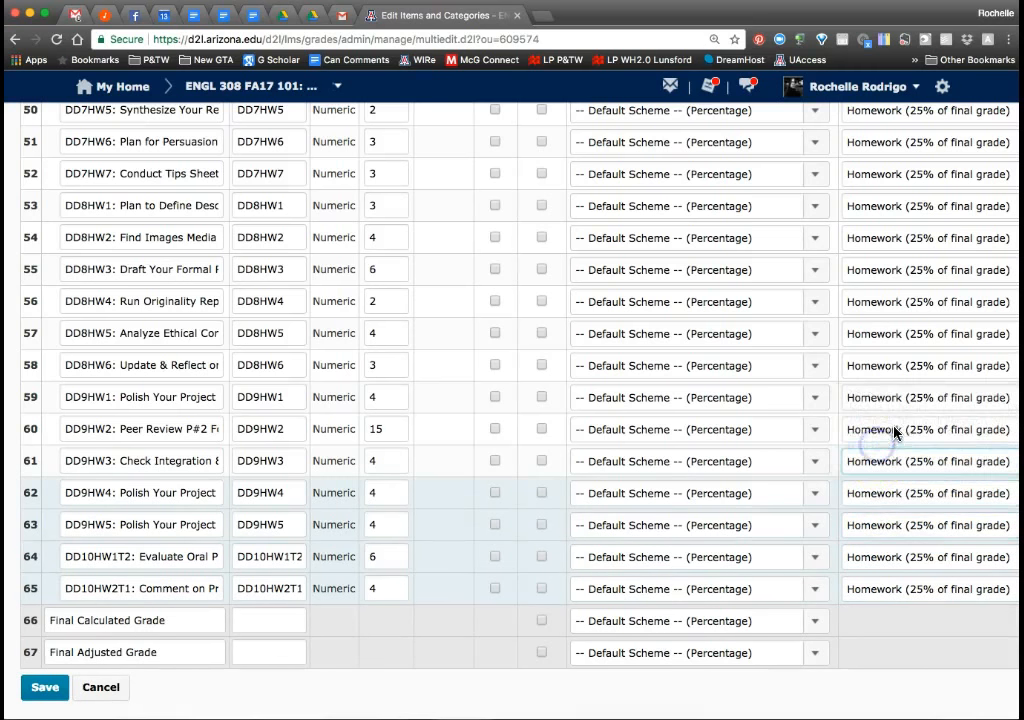
{"action": "left_click", "coordinate": [895, 430]}
{"action": "left_click", "coordinate": [887, 416]}
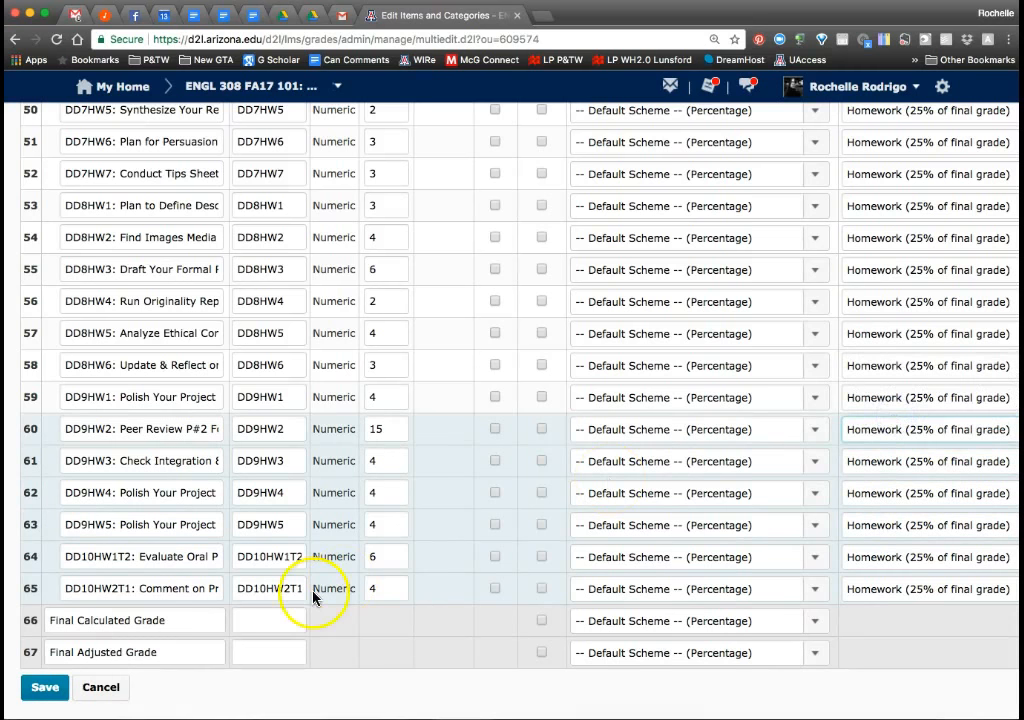
- Reassign DD5HW1, the first item under the second Homework category, to the first Homework category and save the bulk edits
{"action": "scroll", "coordinate": [500, 400], "scroll_direction": "up", "scroll_amount": 5}
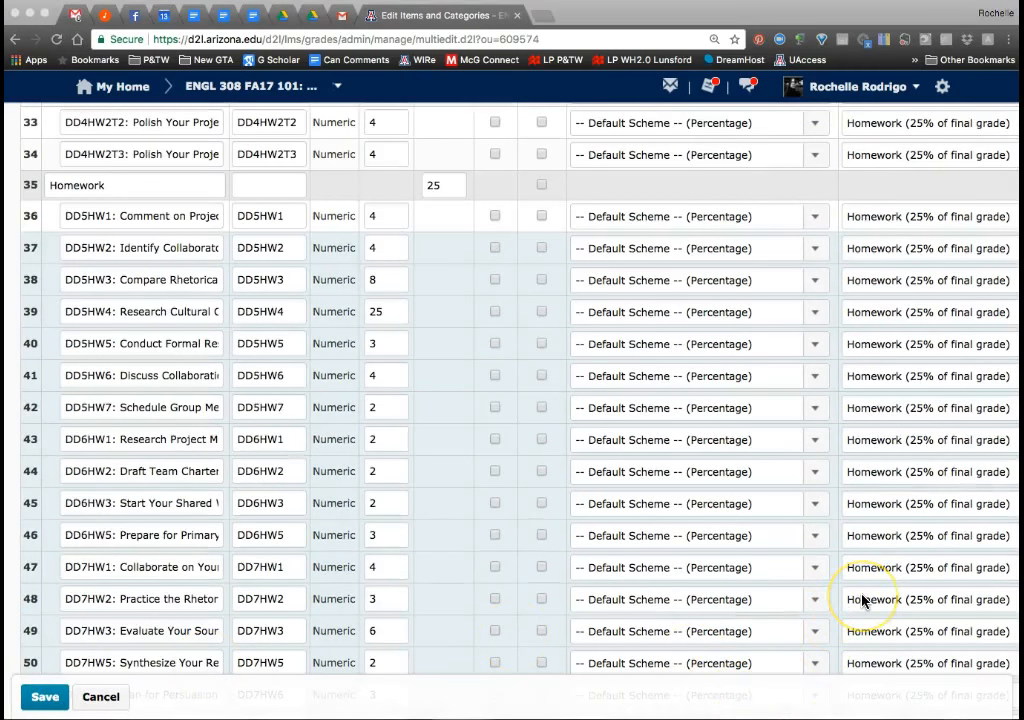
{"action": "scroll", "coordinate": [862, 450], "scroll_direction": "up", "scroll_amount": 3}
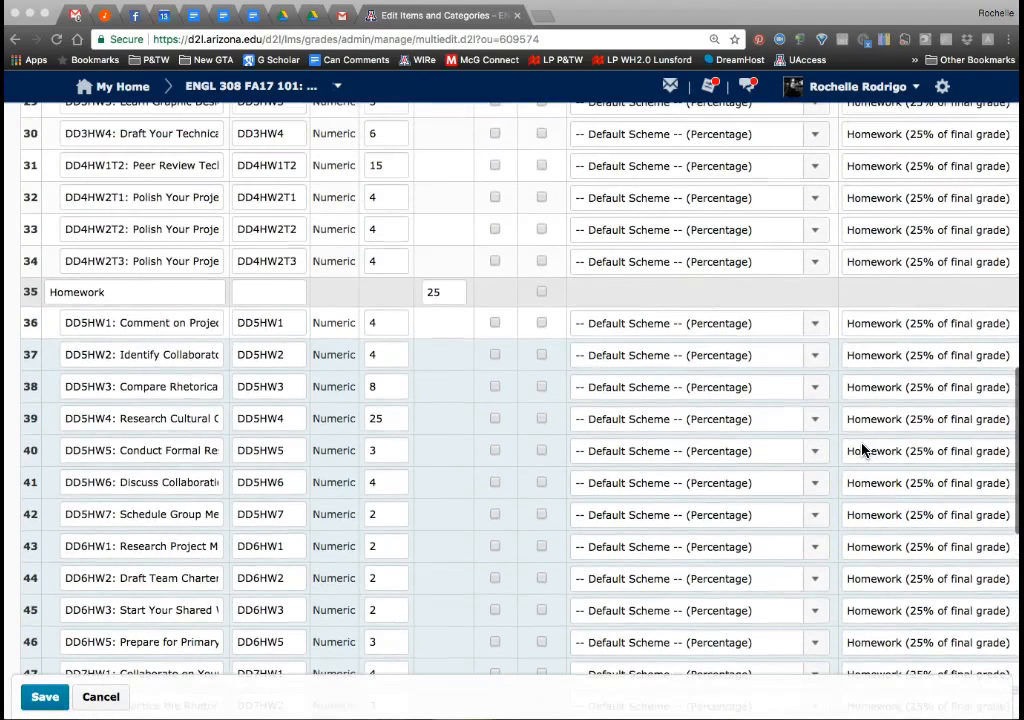
{"action": "scroll", "coordinate": [862, 450], "scroll_direction": "up", "scroll_amount": 1}
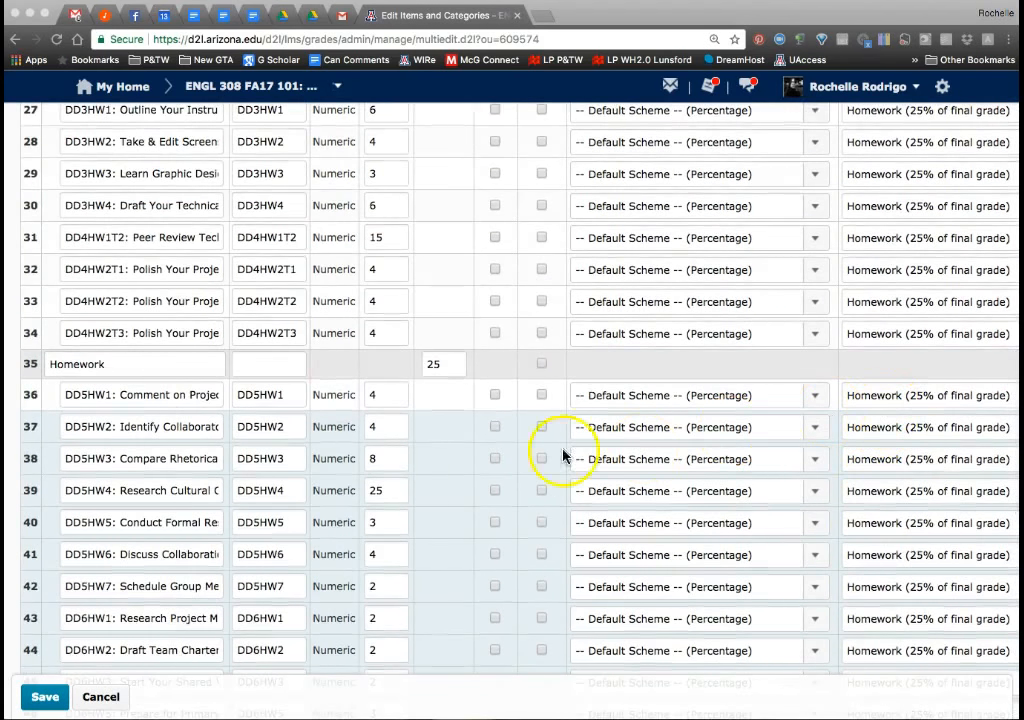
{"action": "left_click", "coordinate": [887, 397]}
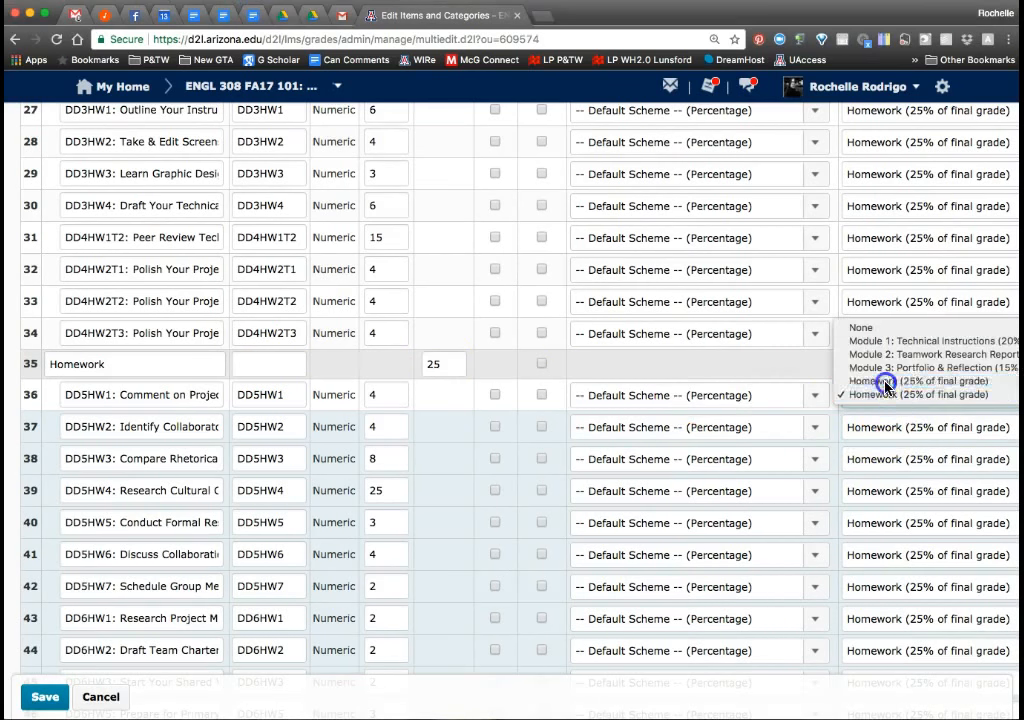
{"action": "left_click", "coordinate": [885, 381]}
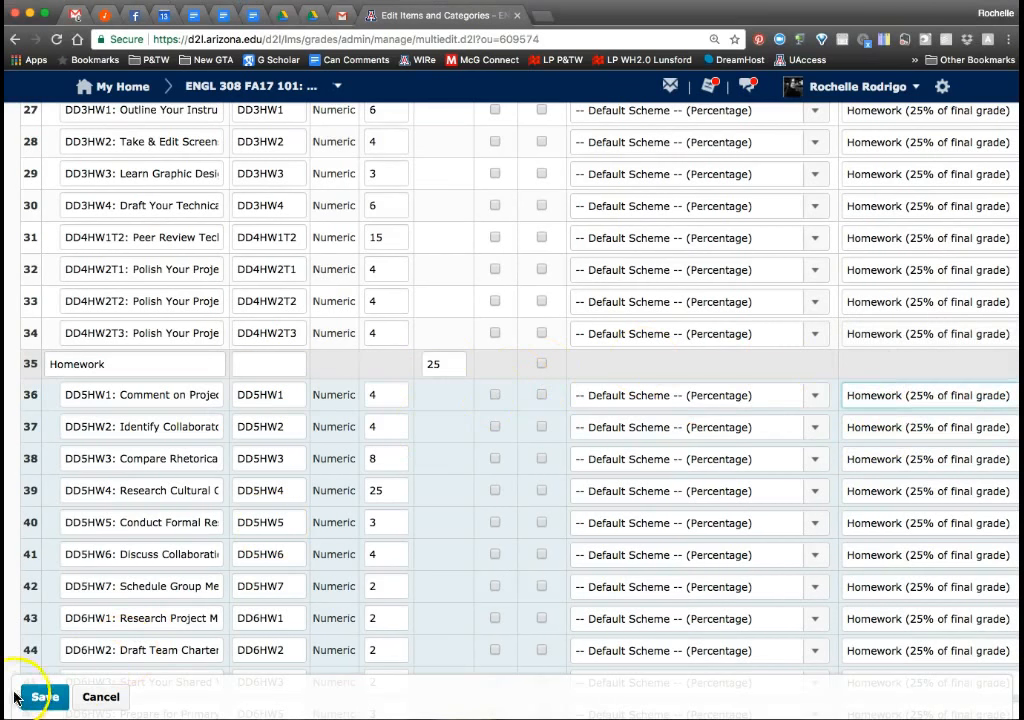
{"action": "left_click", "coordinate": [44, 699]}
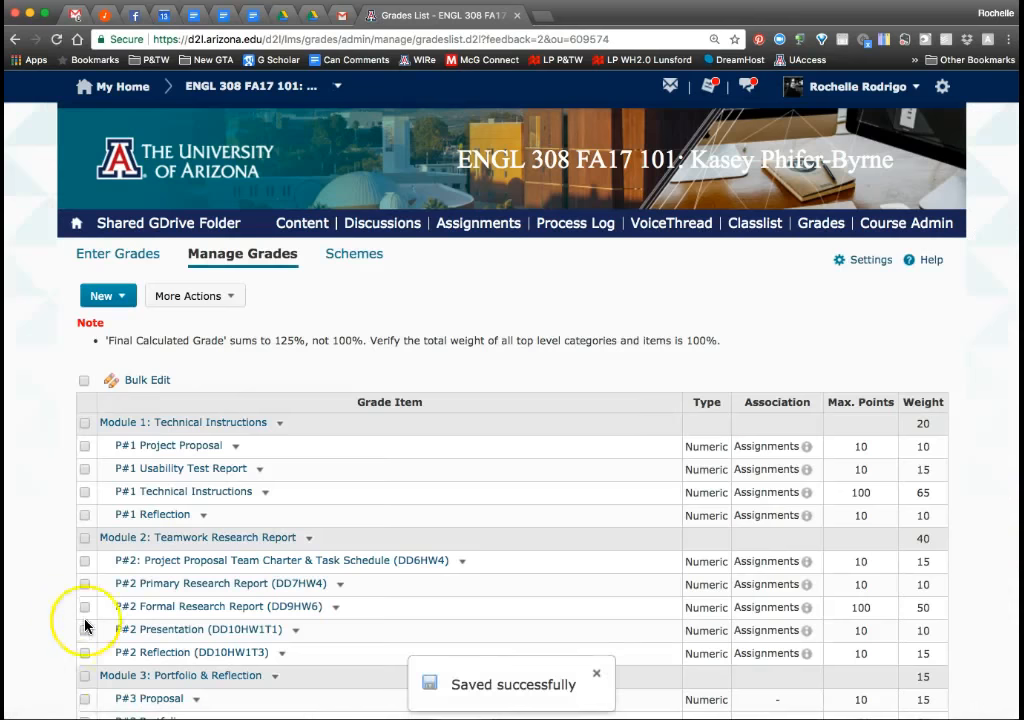
- Delete the emptied duplicate Homework category at the end of the grade list, keeping the one that holds the items
{"action": "scroll", "coordinate": [85, 625], "scroll_direction": "down", "scroll_amount": 3}
{"action": "scroll", "coordinate": [85, 625], "scroll_direction": "down", "scroll_amount": 10}
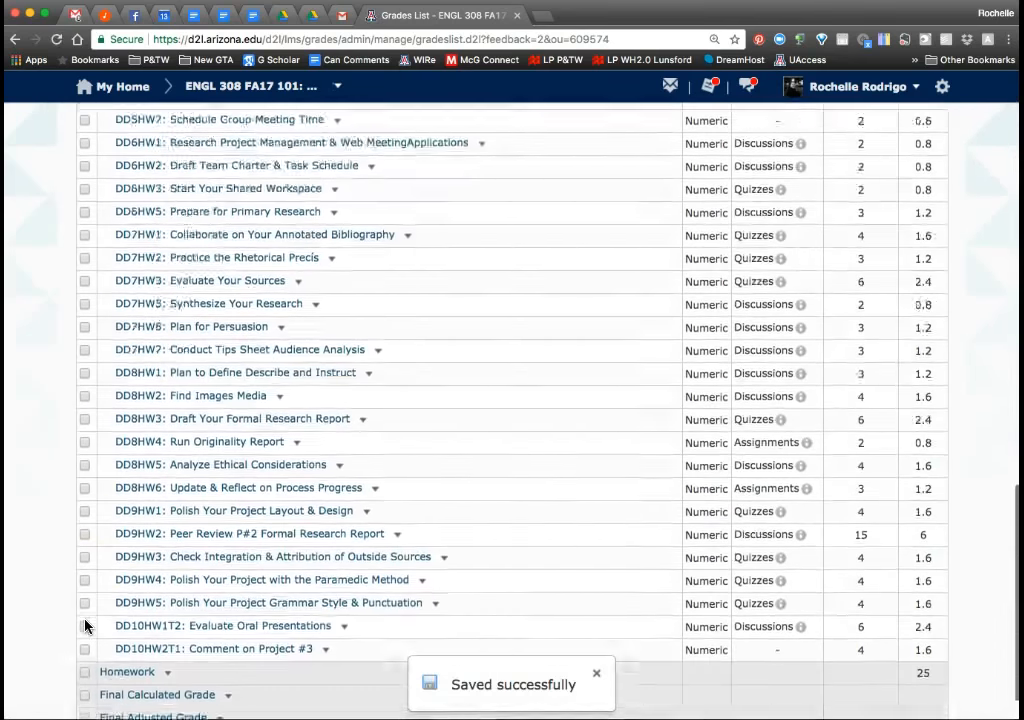
{"action": "scroll", "coordinate": [85, 625], "scroll_direction": "up", "scroll_amount": 7}
{"action": "scroll", "coordinate": [85, 625], "scroll_direction": "down", "scroll_amount": 7}
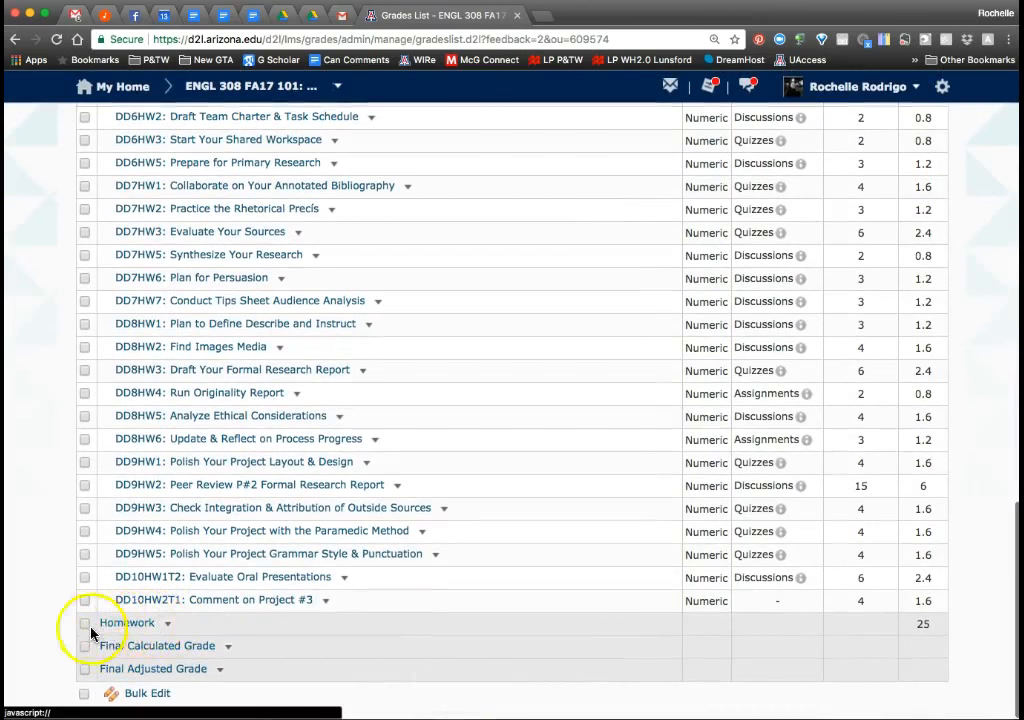
{"action": "scroll", "coordinate": [165, 626], "scroll_direction": "up", "scroll_amount": 15}
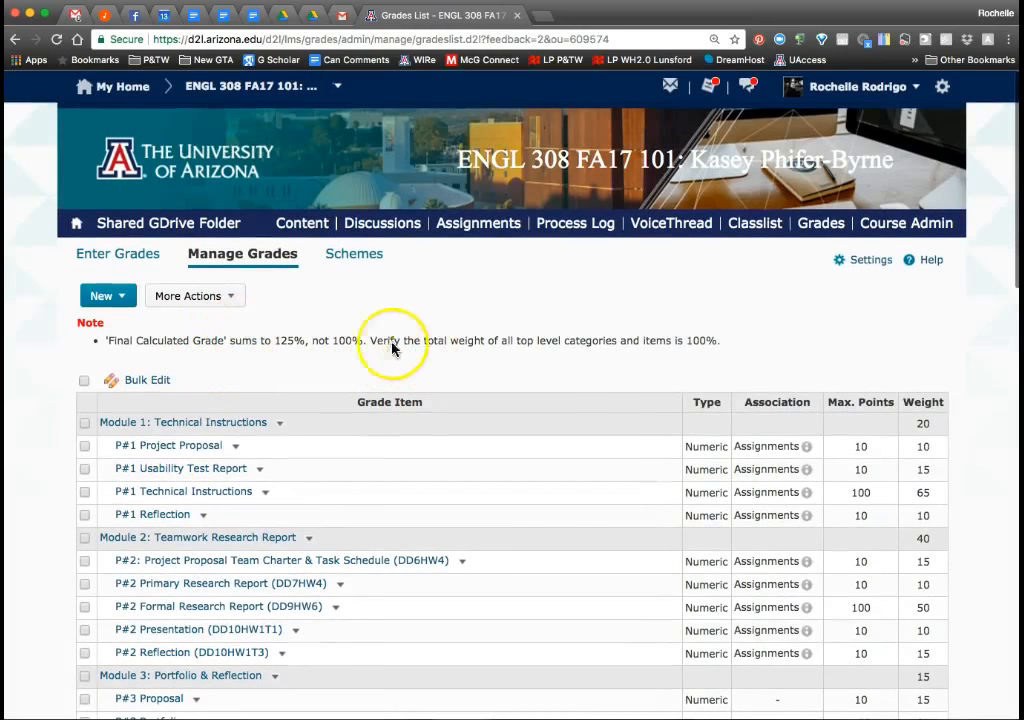
{"action": "left_click", "coordinate": [181, 298]}
{"action": "left_click", "coordinate": [176, 320]}
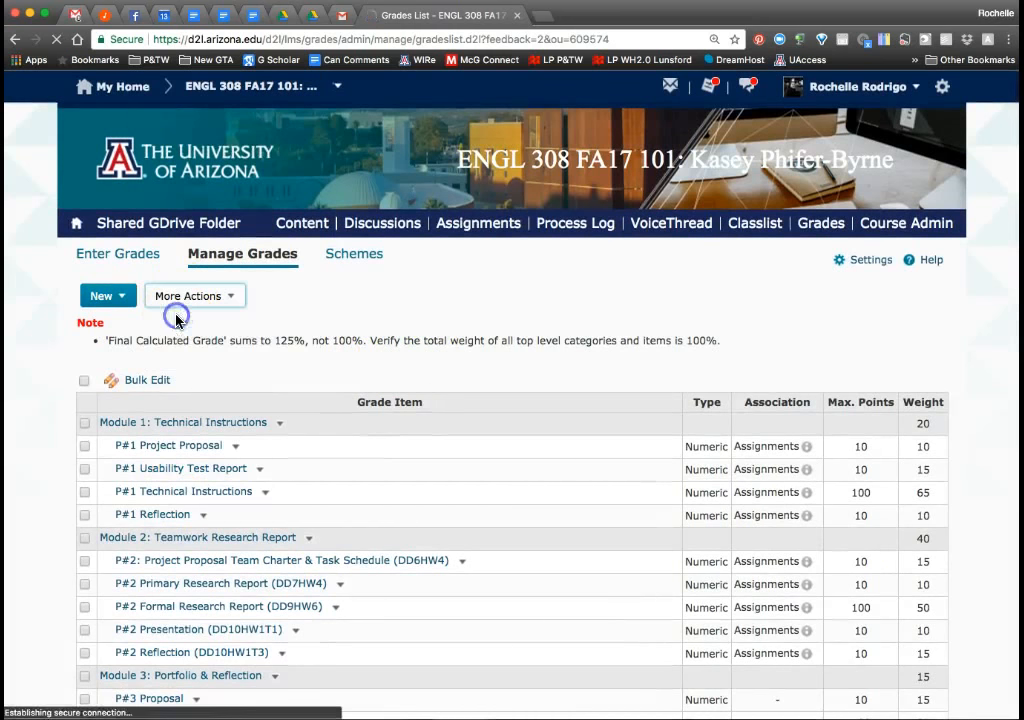
{"action": "scroll", "coordinate": [46, 459], "scroll_direction": "down", "scroll_amount": 15}
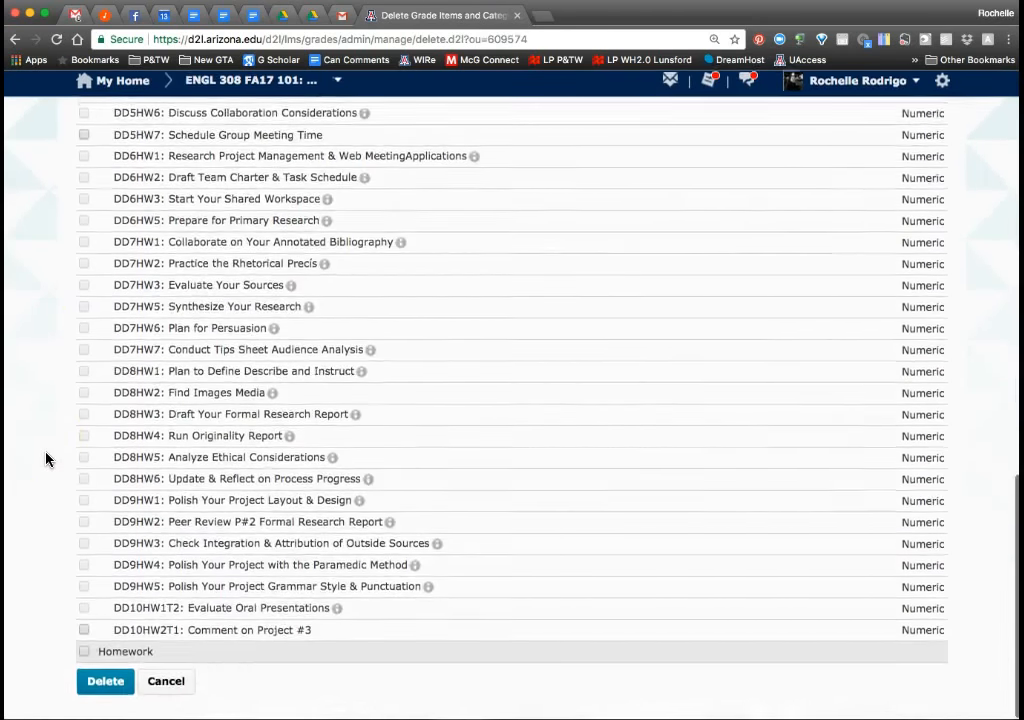
{"action": "left_click", "coordinate": [84, 656]}
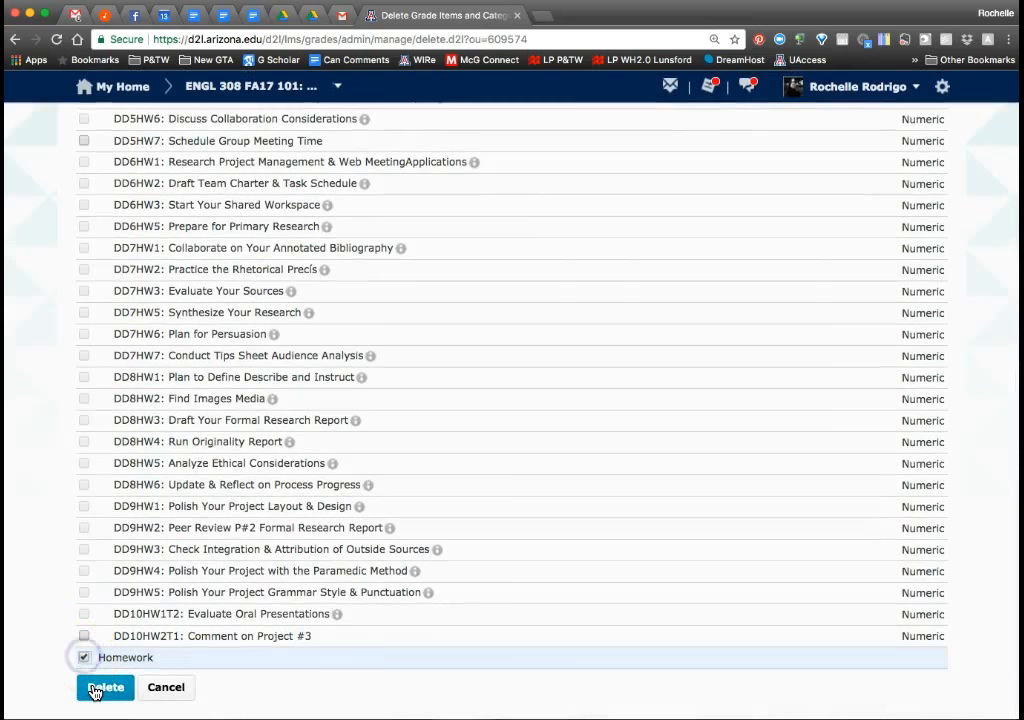
{"action": "left_click", "coordinate": [95, 688]}
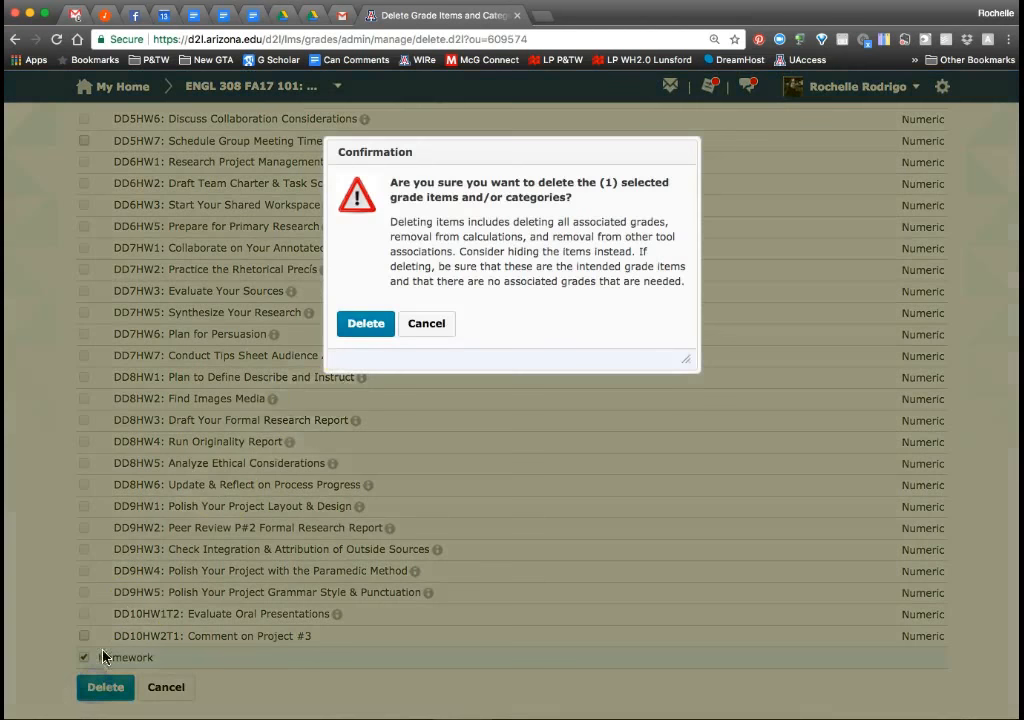
{"action": "left_click", "coordinate": [360, 328]}
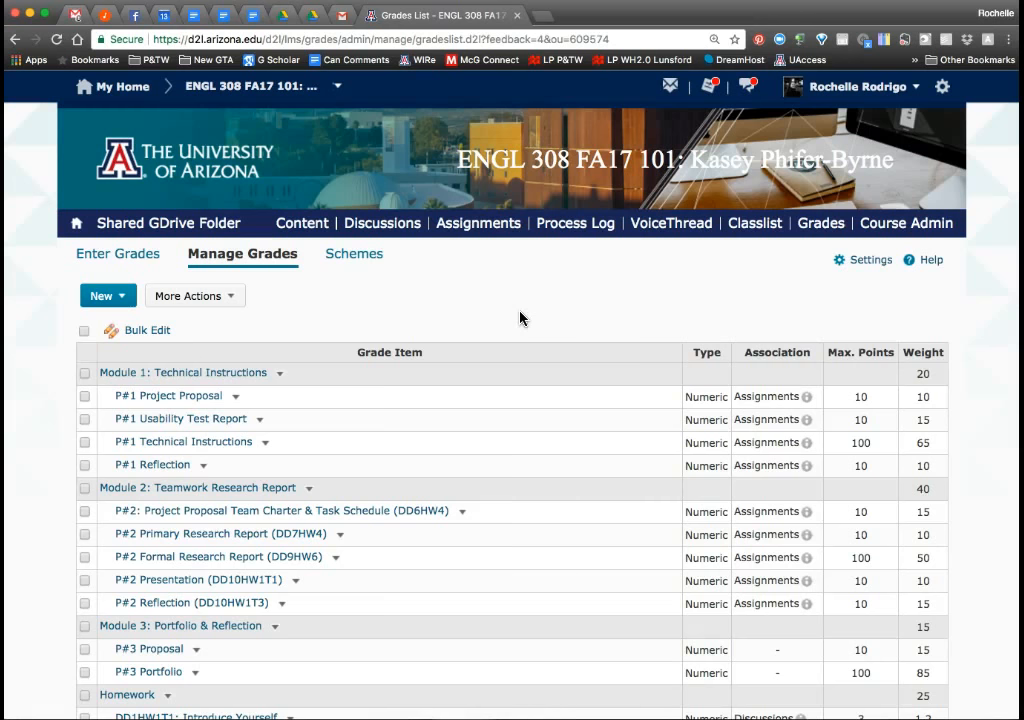
{"action": "left_click", "coordinate": [117, 651]}
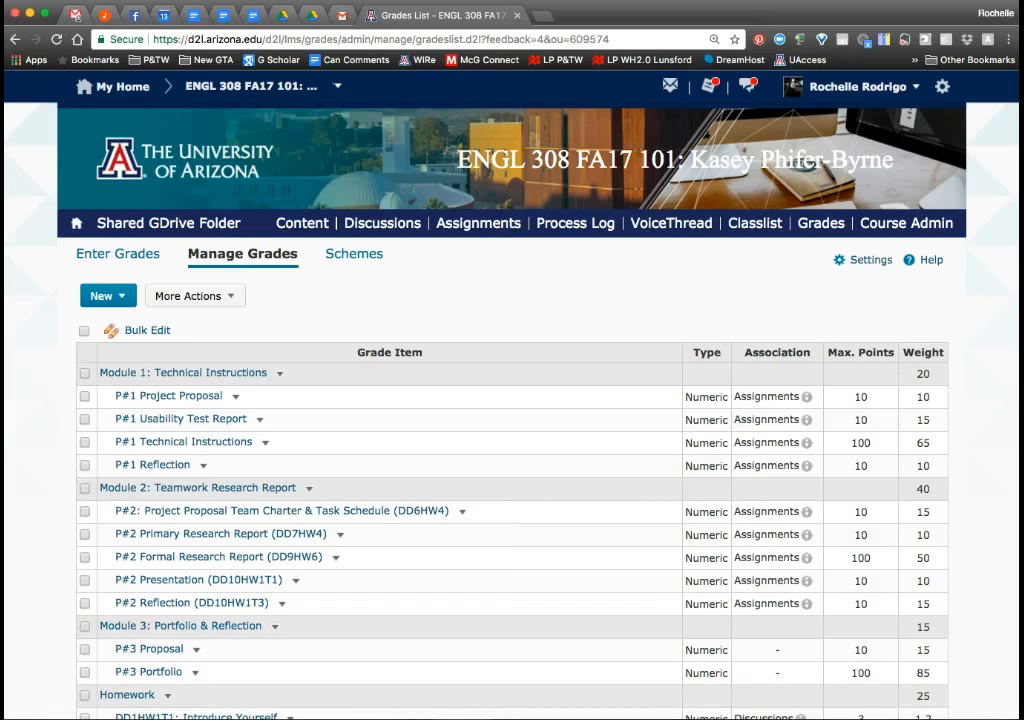